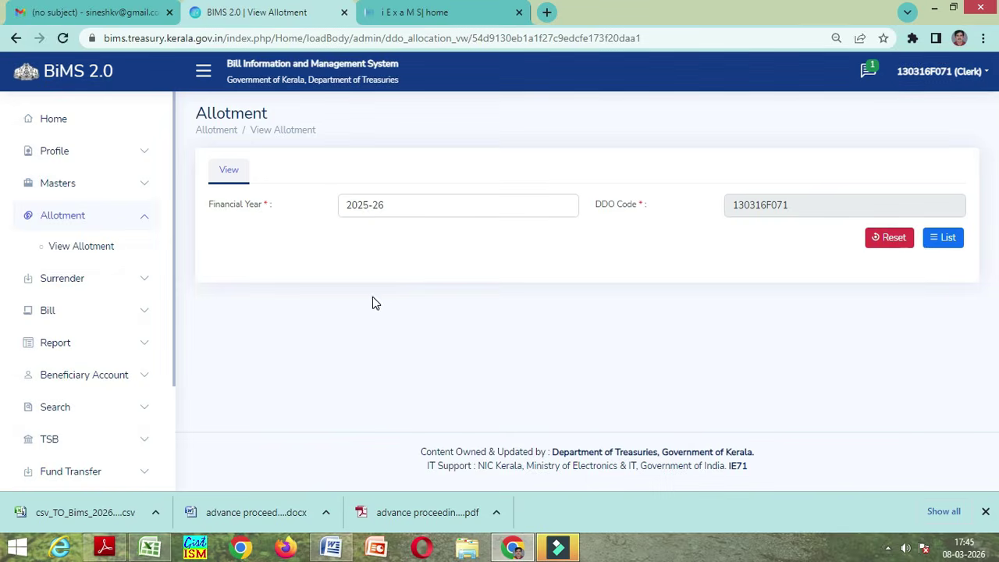
left_click(943, 242)
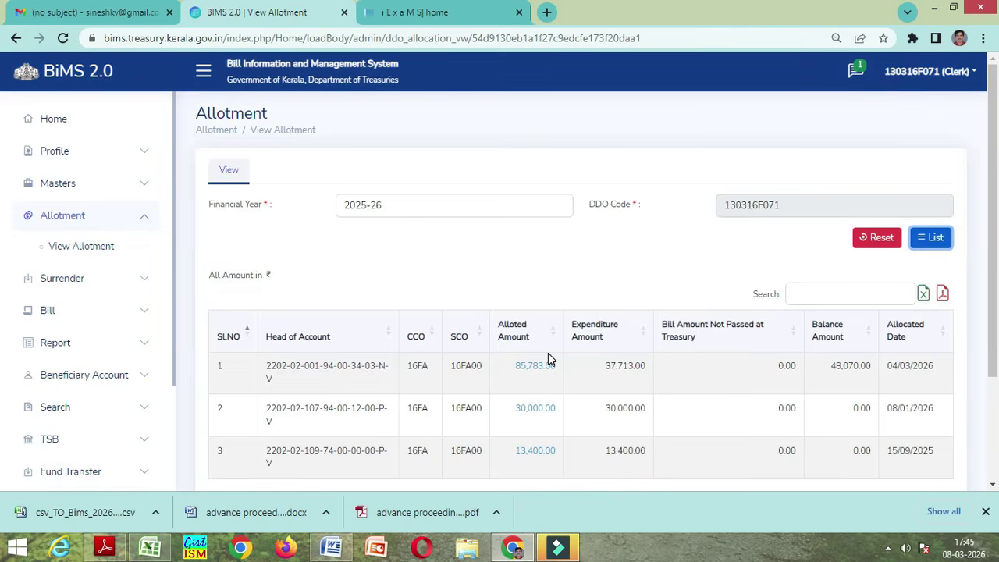
scroll(507, 336, "down", 2)
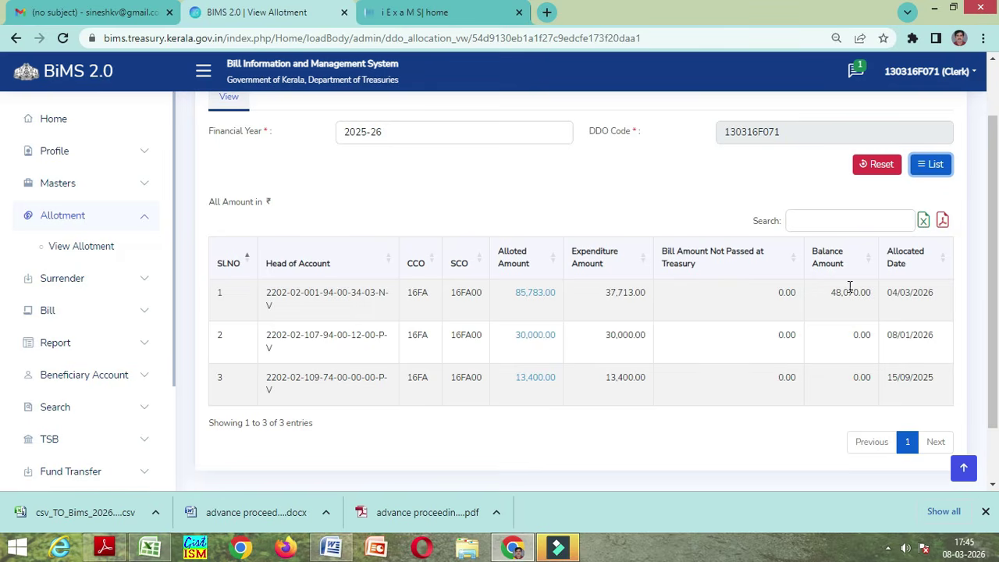
left_click(536, 297)
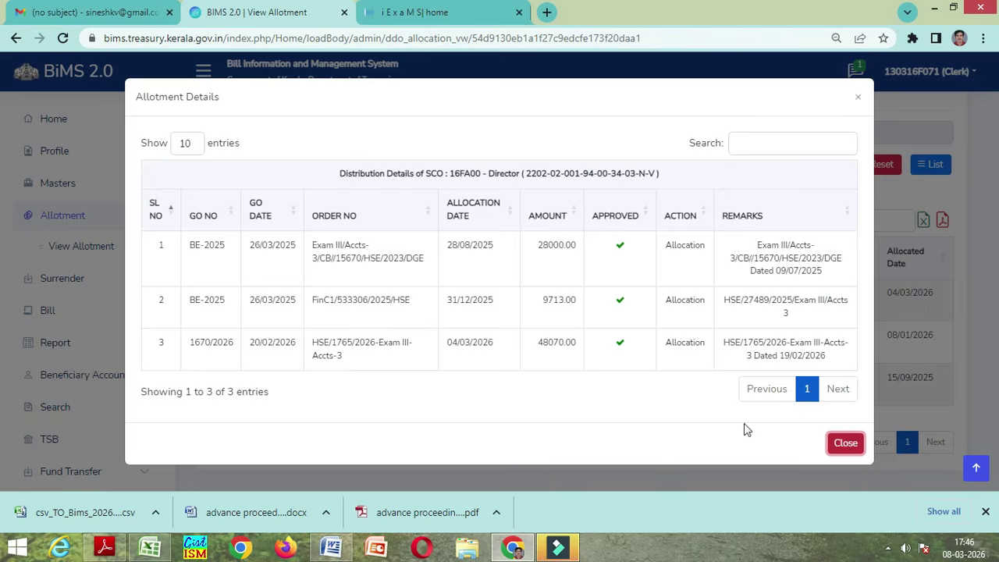
left_click(848, 448)
left_click(855, 102)
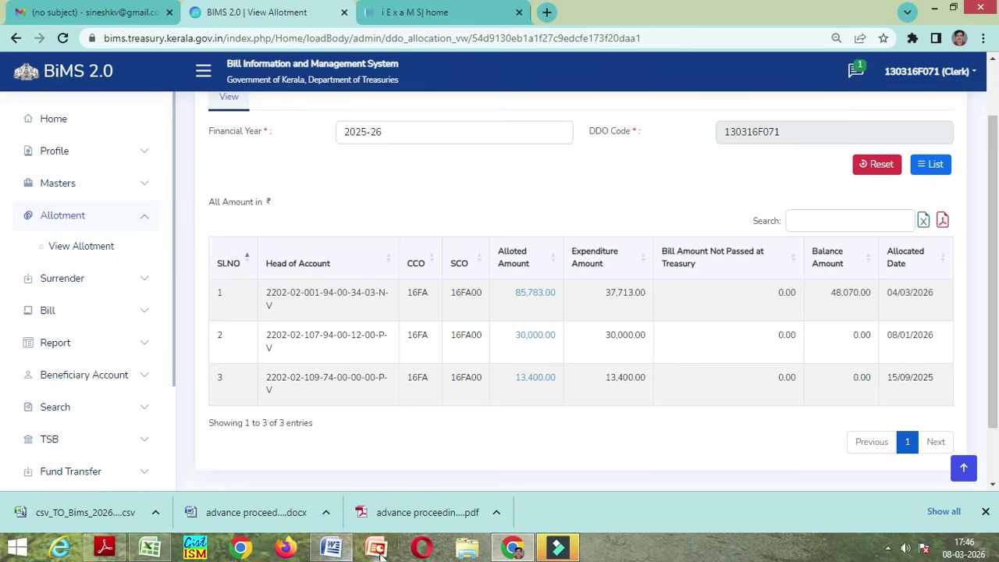
Switch to fund allotment.pdf in Adobe Reader and read the page 8 instructions on advance and settlement bills.
left_click(111, 550)
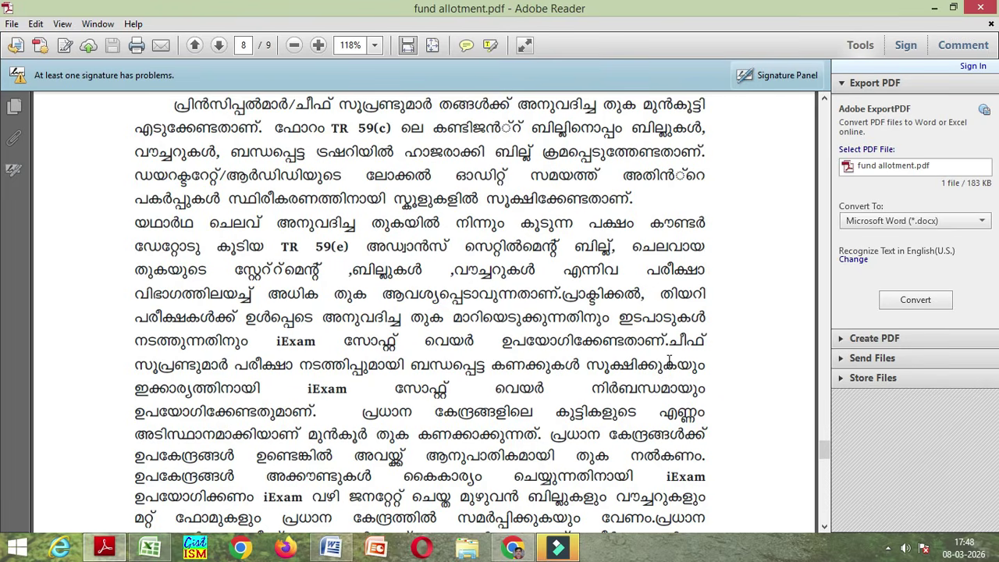
scroll(669, 359, "down", 2)
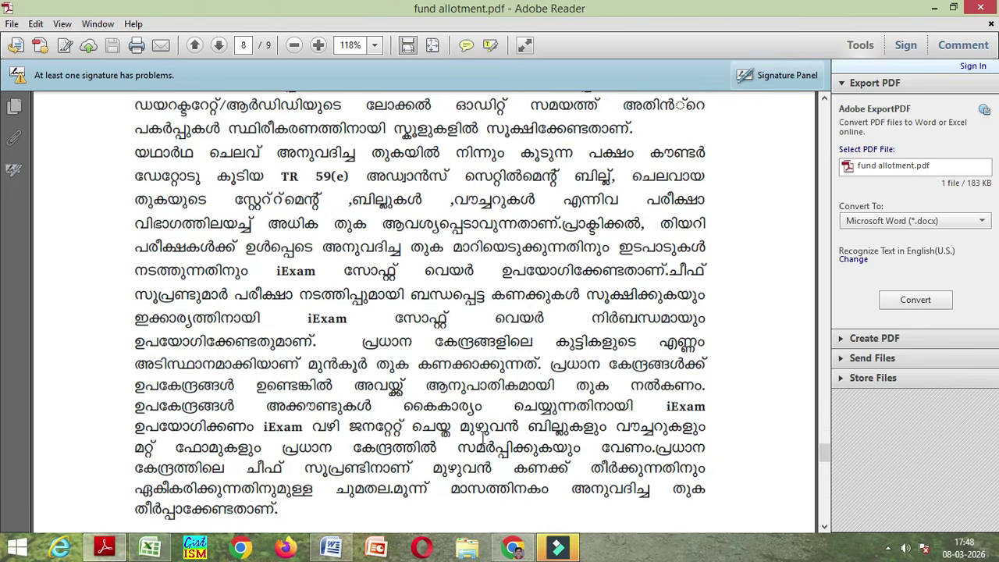
scroll(484, 442, "down", 1)
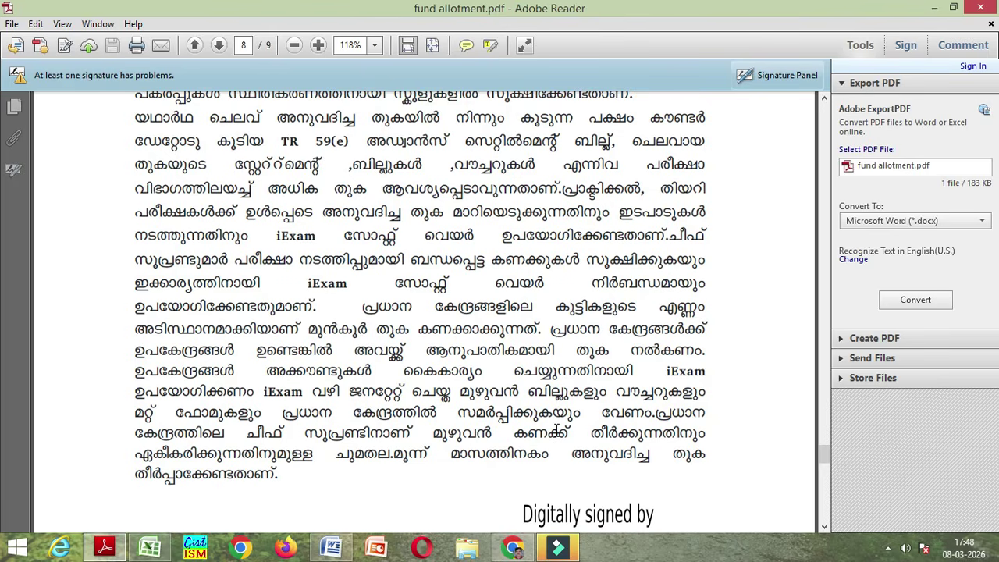
scroll(556, 427, "down", 1)
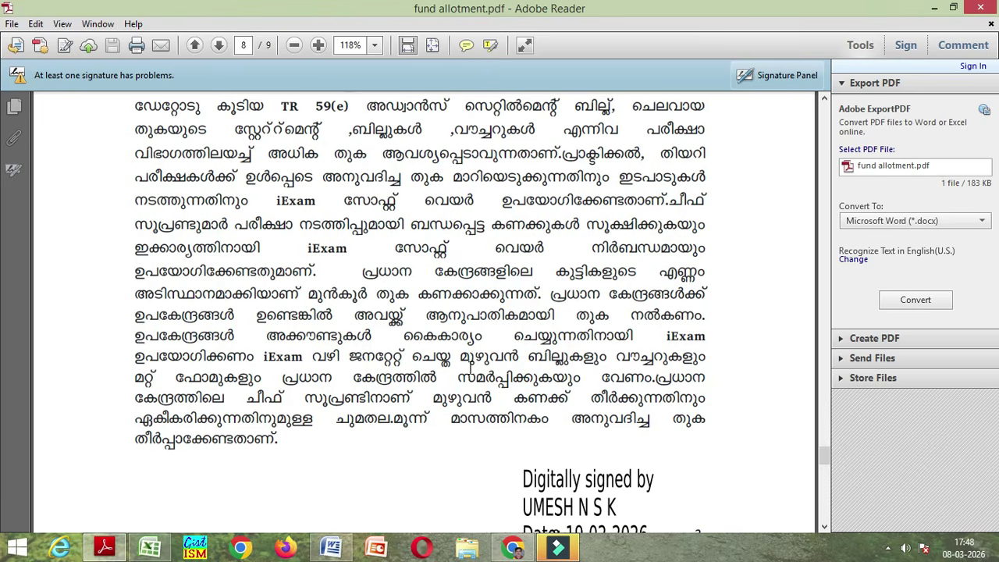
Switch back to BiMS in Chrome and start a new bill of the Contingent Payment nature.
left_click(516, 550)
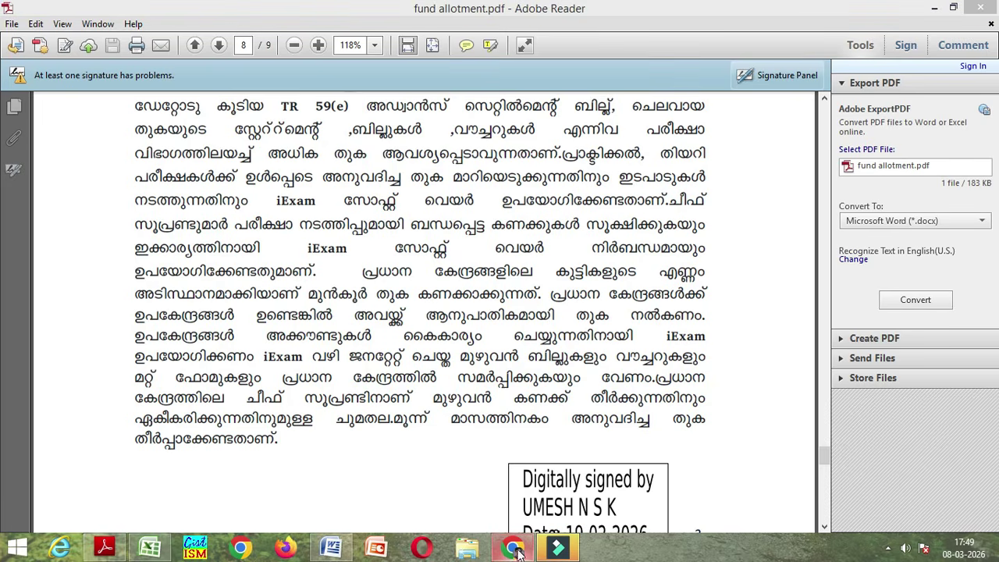
left_click(512, 550)
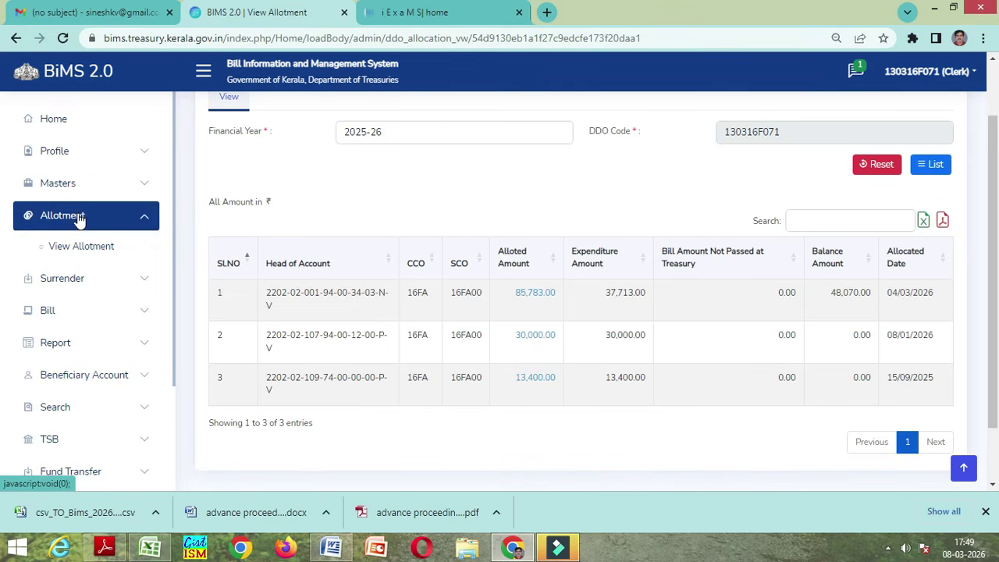
left_click(60, 316)
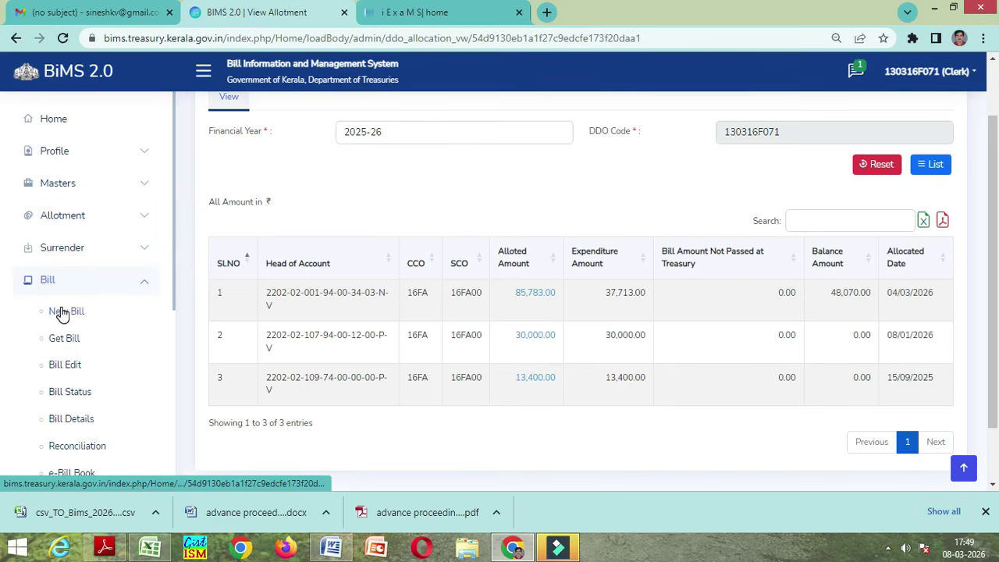
left_click(66, 312)
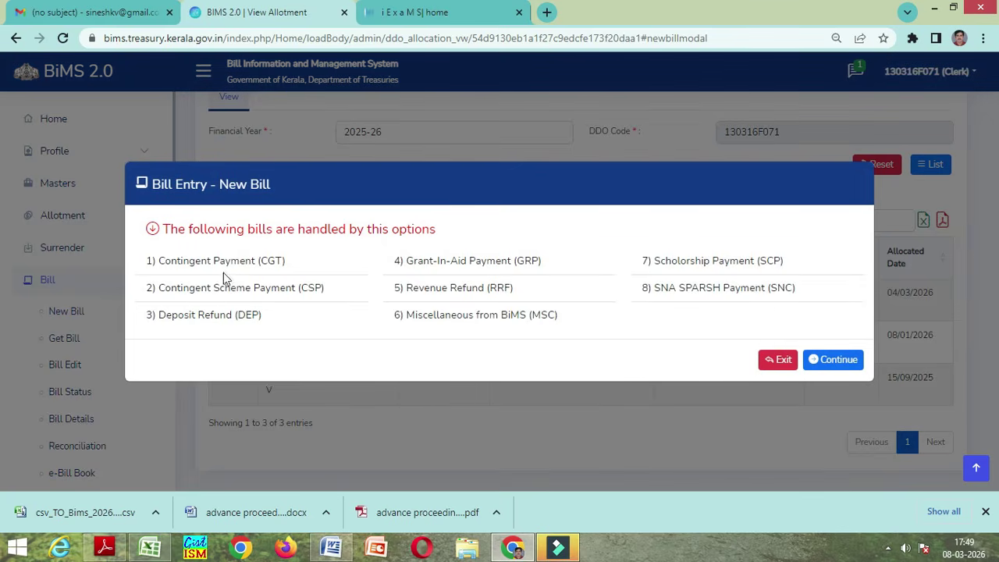
left_click(837, 367)
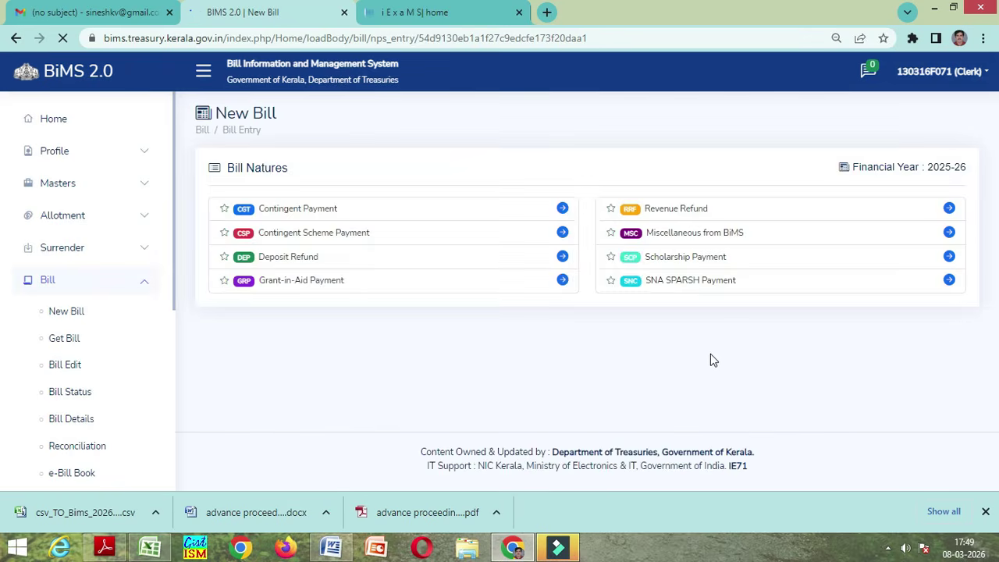
left_click(307, 212)
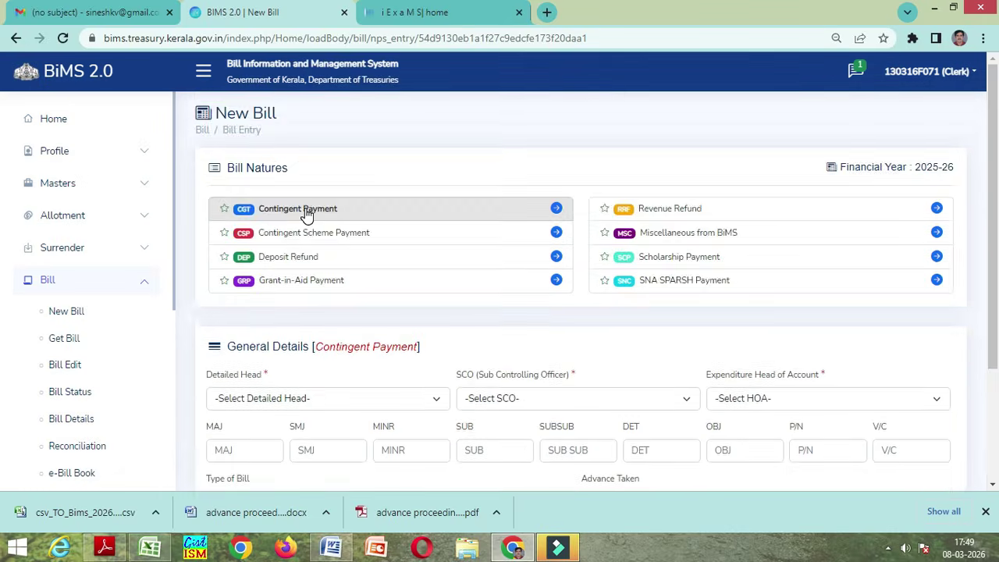
scroll(471, 335, "down", 3)
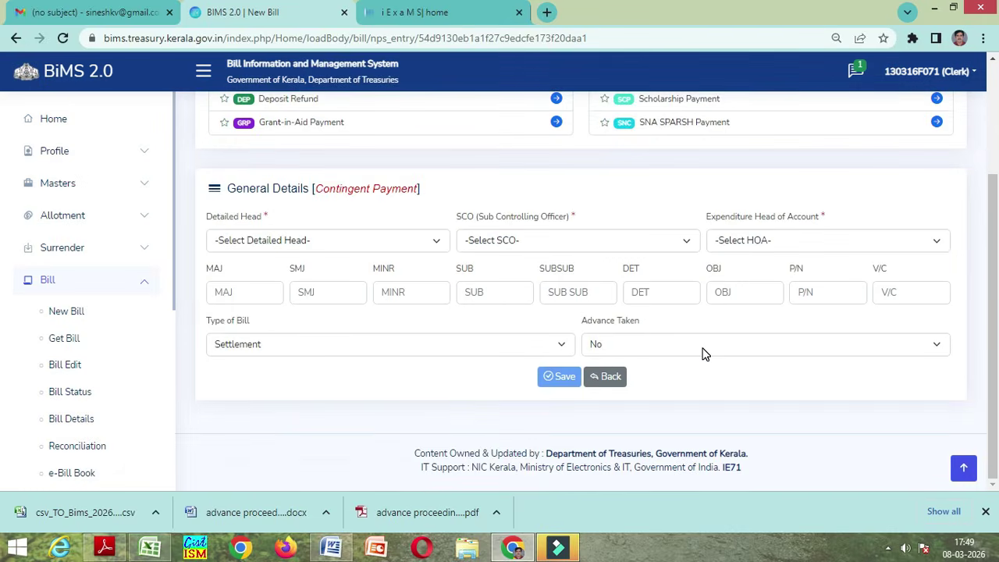
scroll(702, 354, "up", 1)
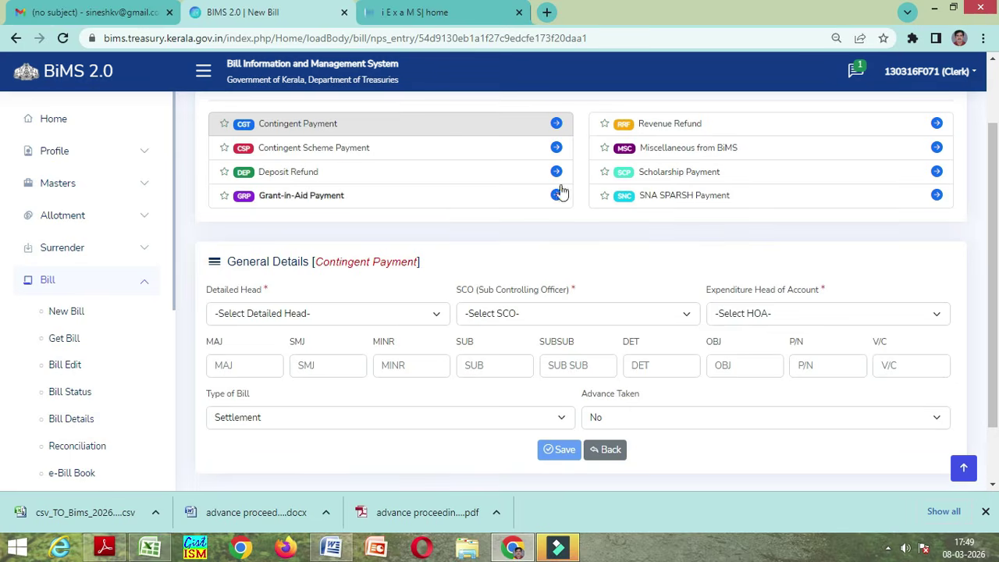
left_click(367, 313)
left_click(304, 375)
left_click(607, 313)
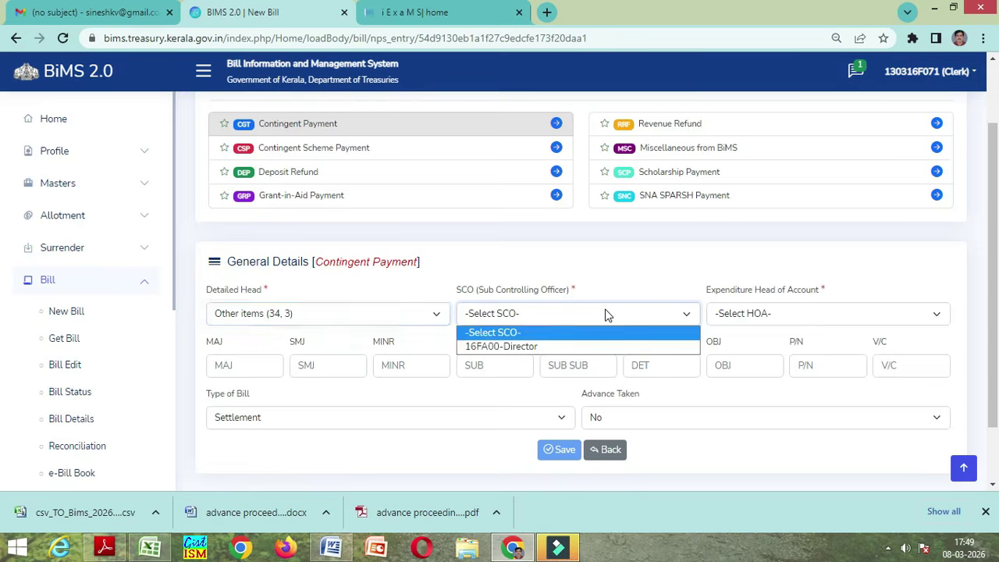
left_click(568, 348)
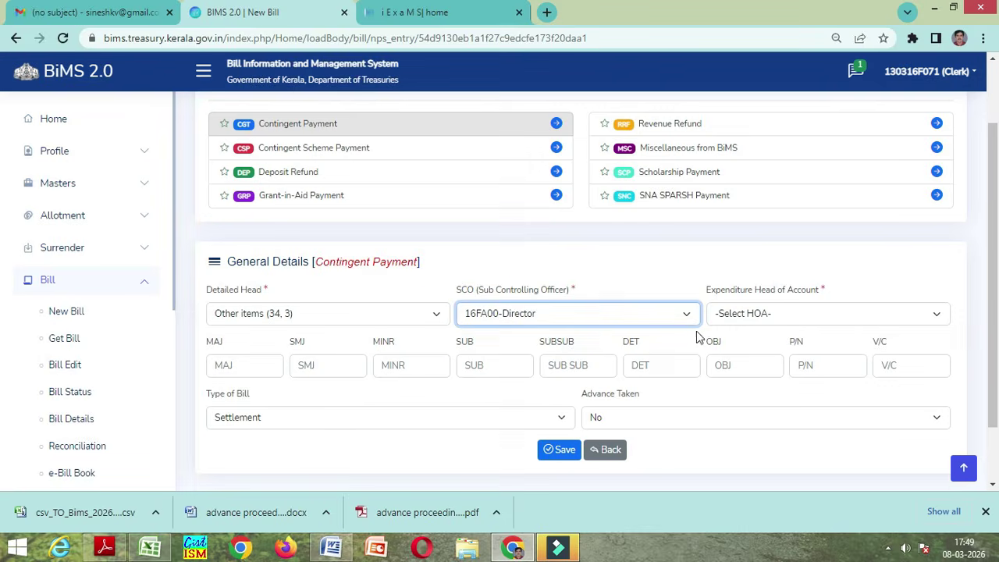
left_click(719, 317)
left_click(790, 341)
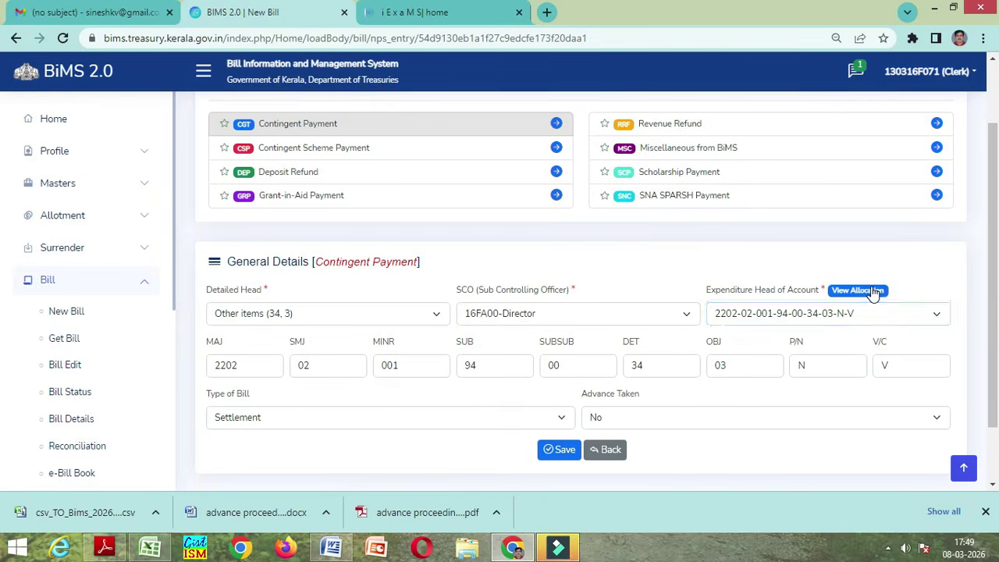
left_click(873, 293)
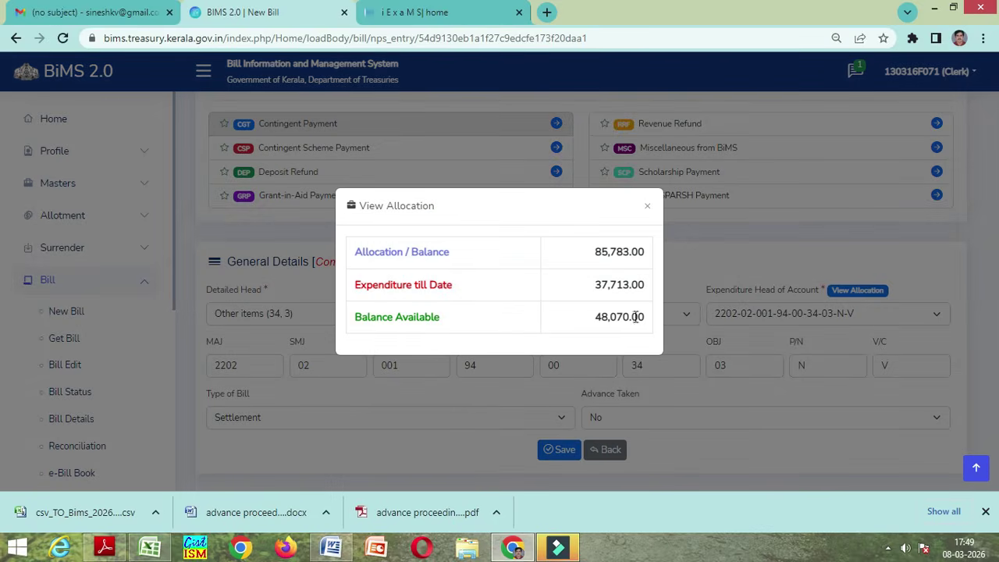
left_click(648, 208)
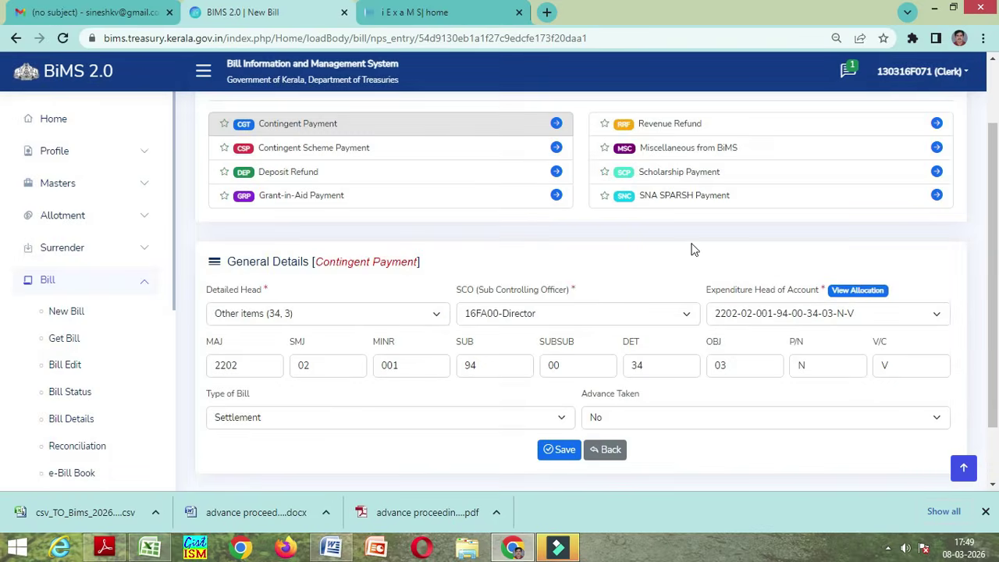
Change the type of bill to Advance, and return it to Settlement.
scroll(492, 357, "down", 2)
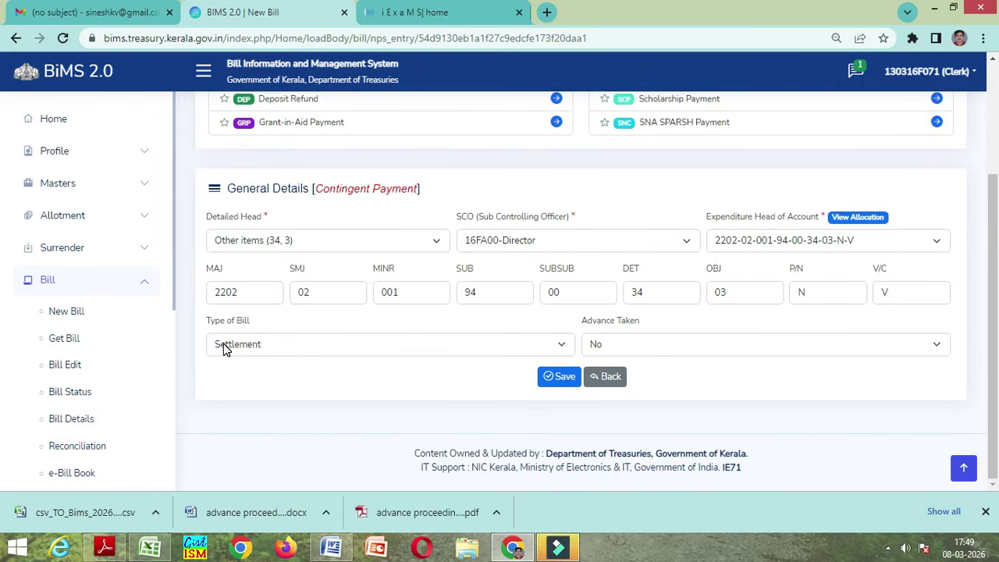
left_click(325, 343)
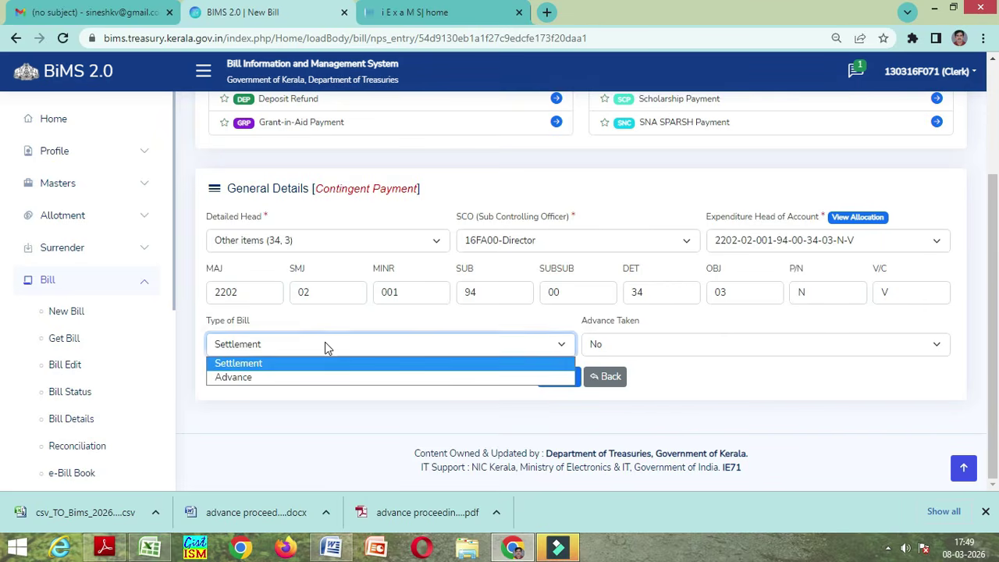
left_click(313, 378)
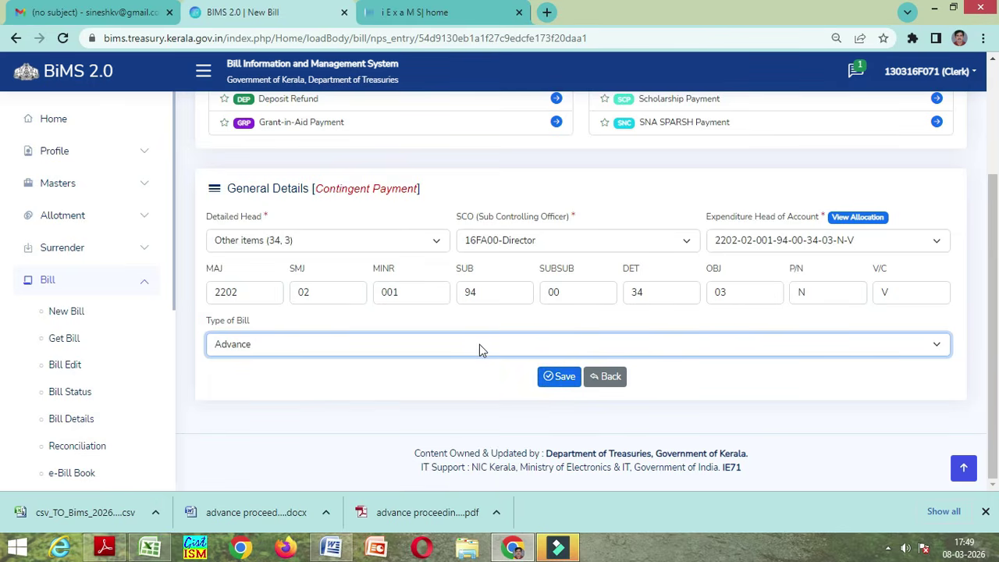
left_click(454, 351)
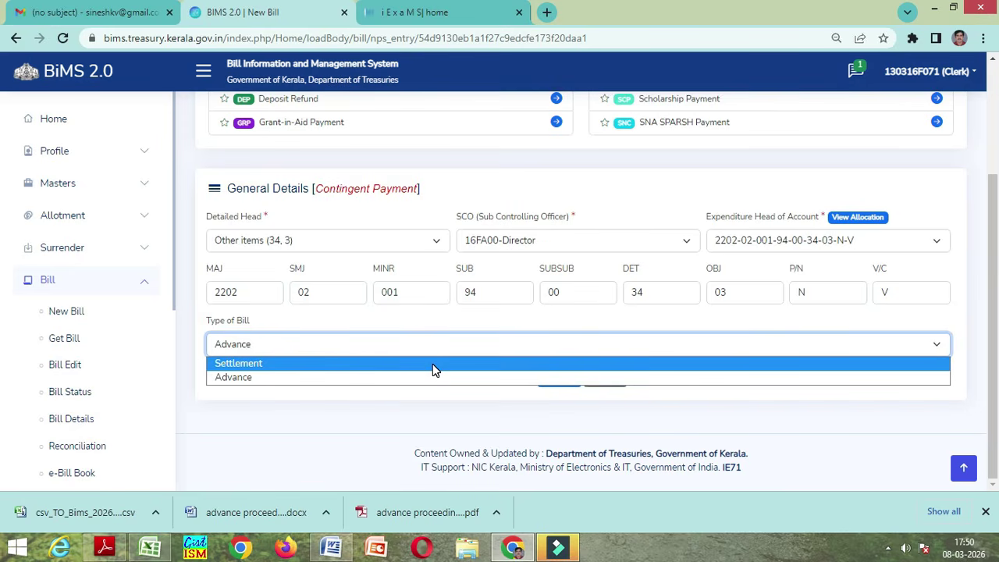
left_click(434, 365)
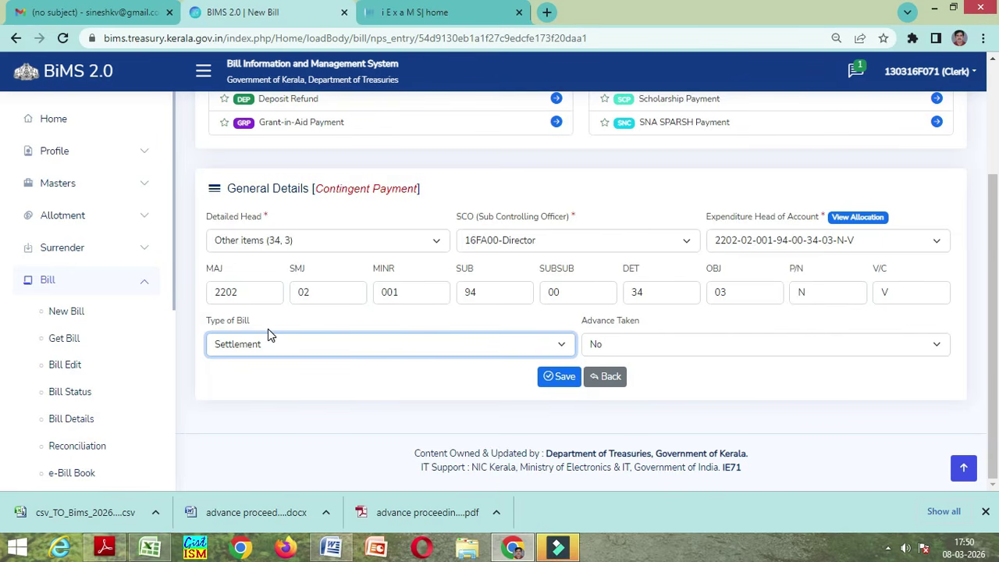
Set Advance Taken to Yes for the settlement bill and dismiss the resulting message.
left_click(673, 345)
left_click(684, 363)
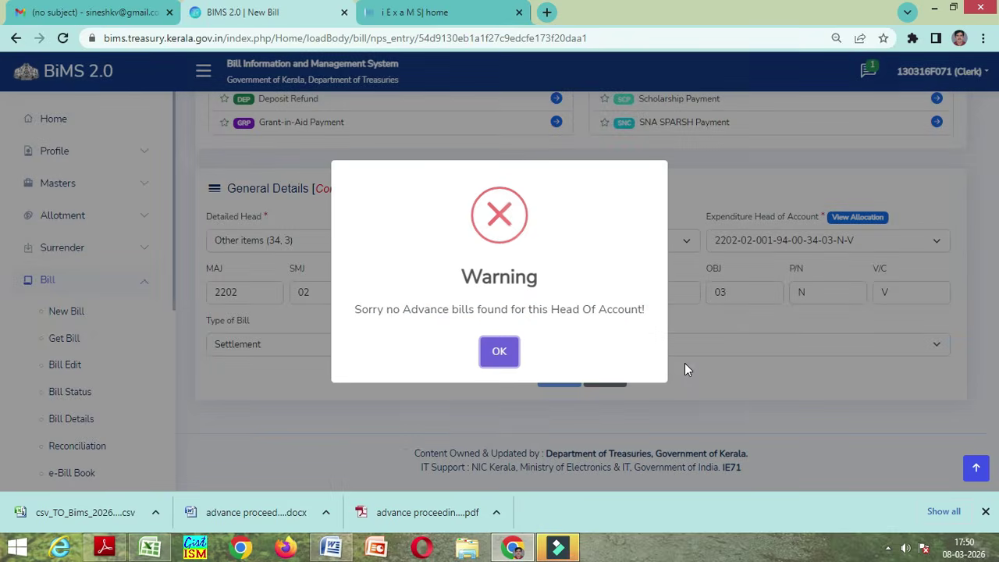
left_click(501, 361)
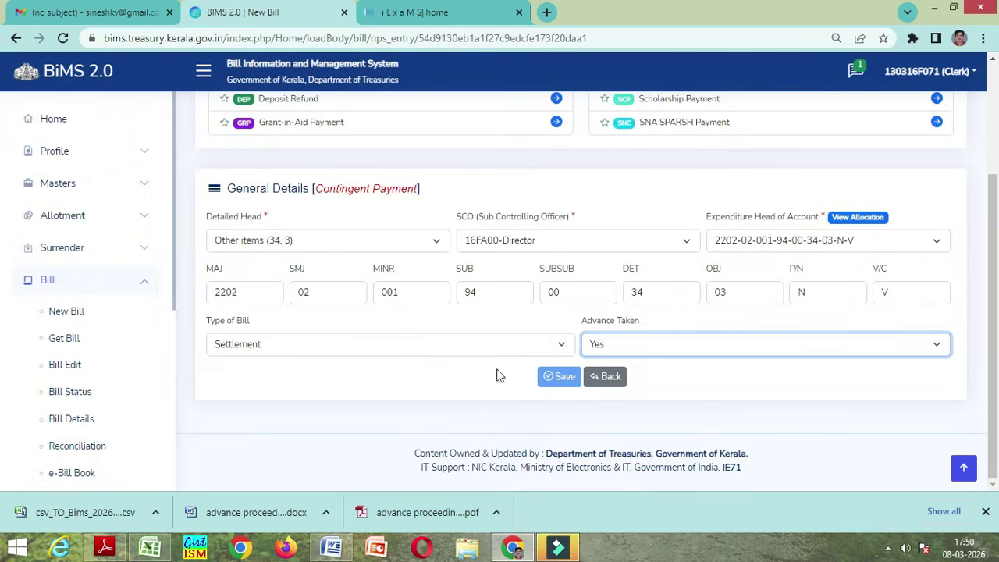
Try the detailed head Scholarships and Stipends (12, 0) for the contingent bill.
left_click(428, 244)
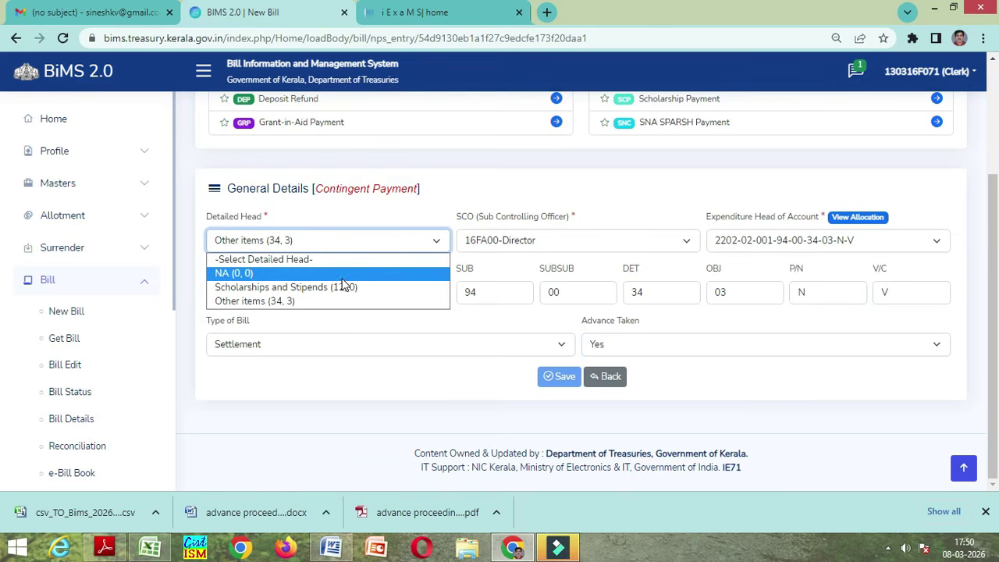
left_click(331, 287)
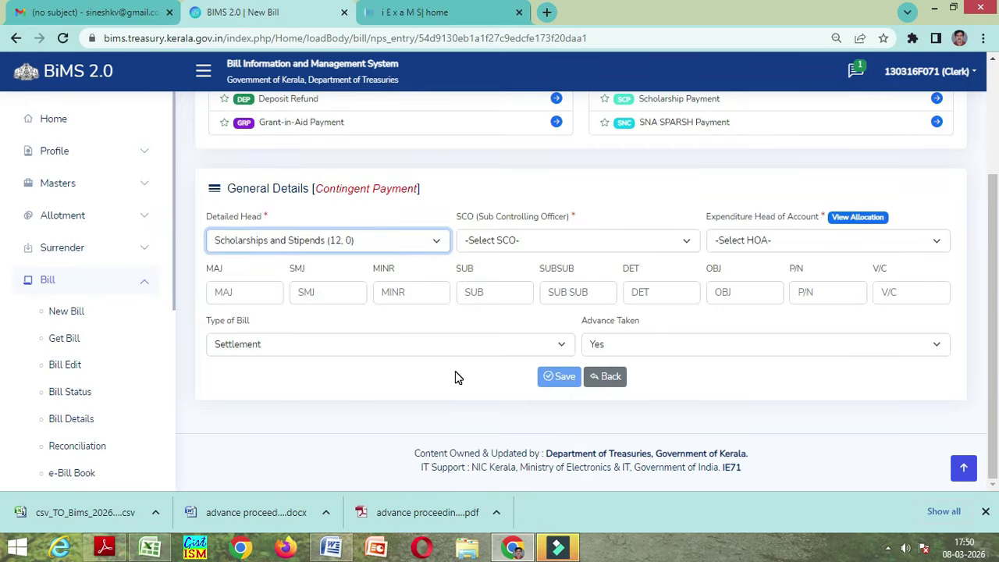
left_click(422, 245)
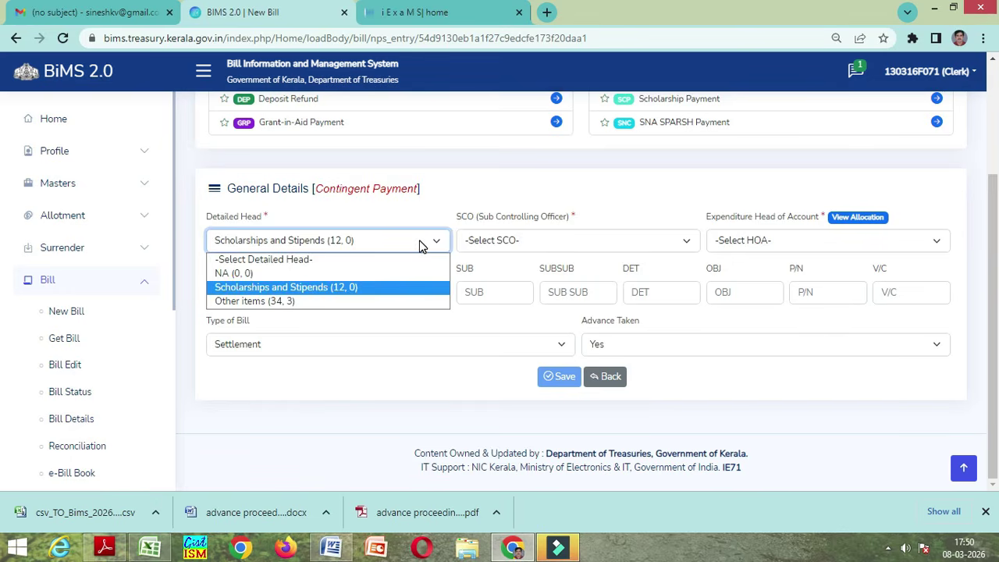
left_click(373, 303)
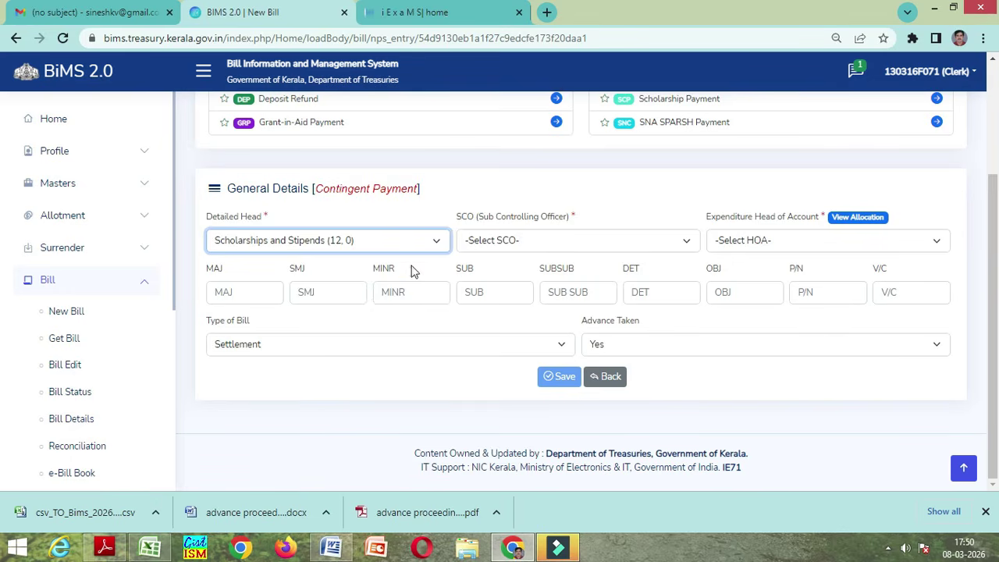
left_click(417, 241)
left_click(386, 303)
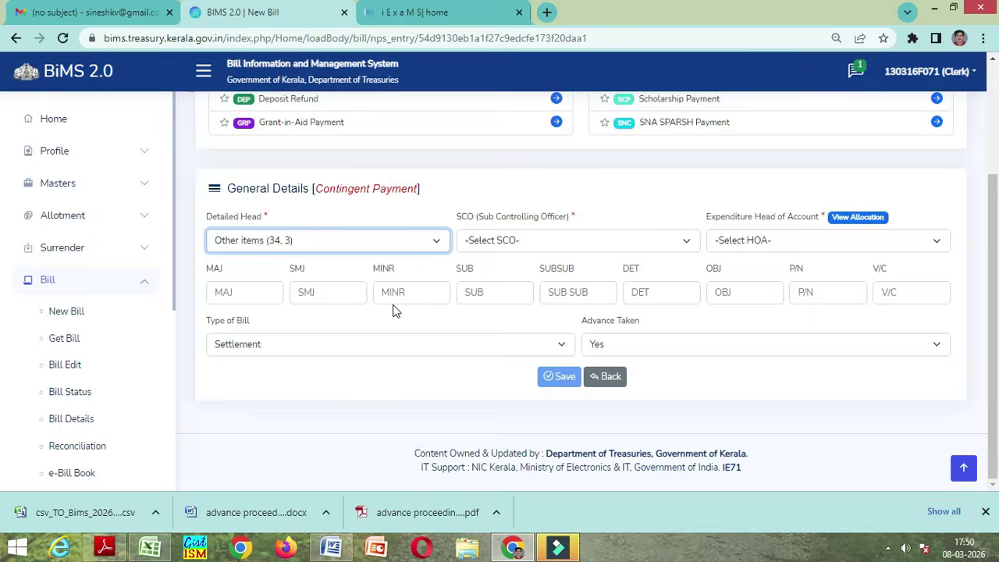
left_click(522, 243)
left_click(529, 284)
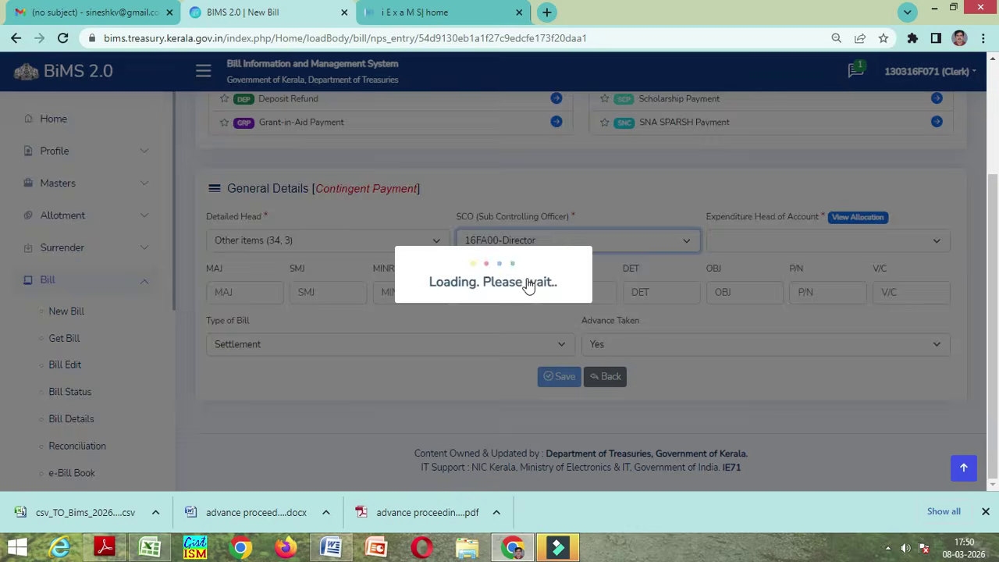
left_click(839, 240)
left_click(818, 273)
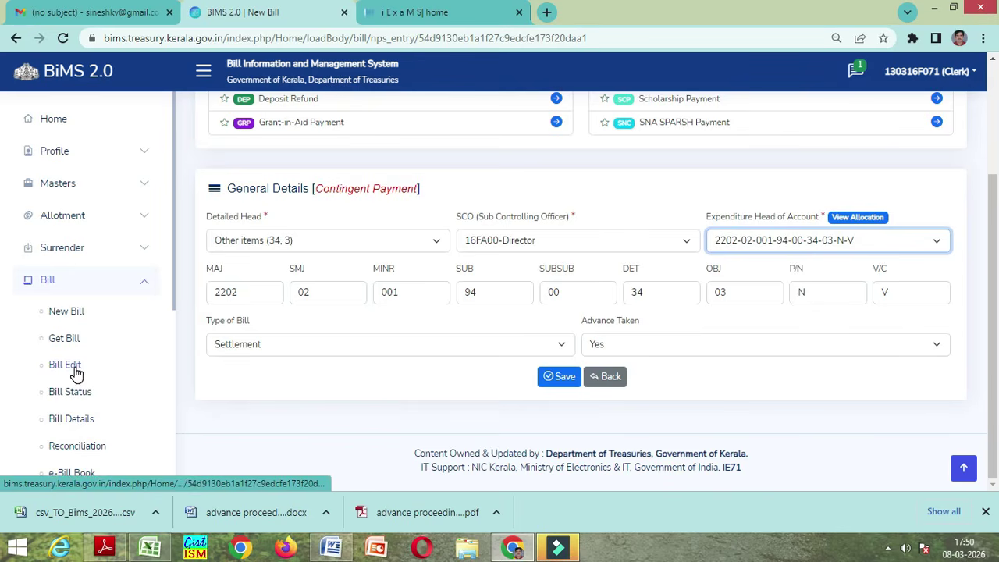
Change the type of bill to Advance, try to save the contingent bill and dismiss the resulting message.
left_click(332, 348)
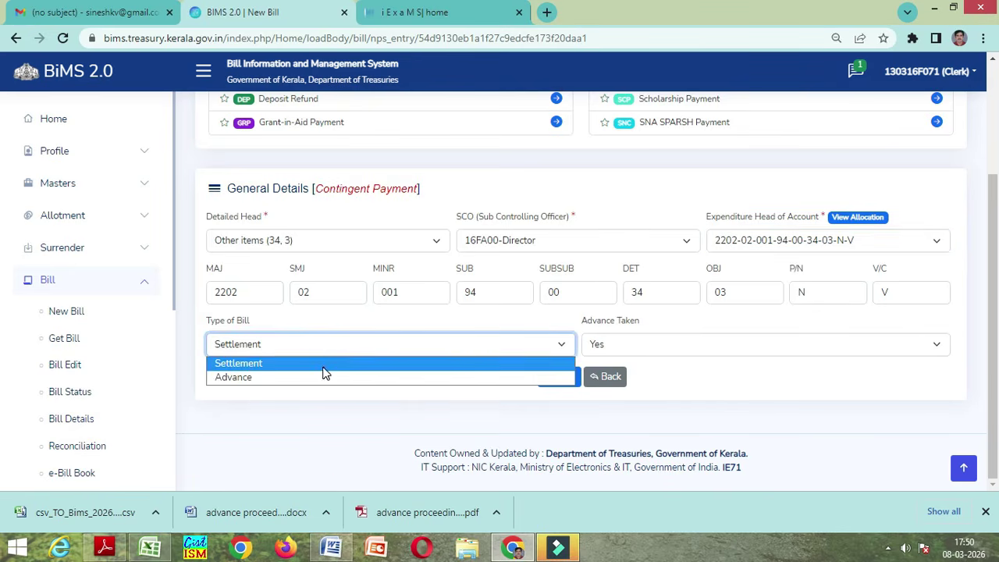
left_click(325, 379)
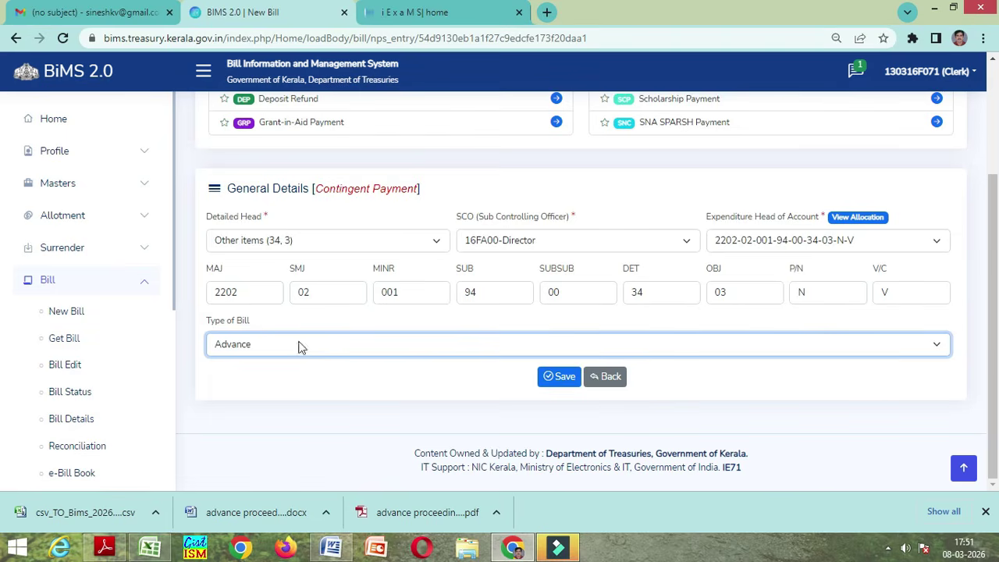
left_click(567, 377)
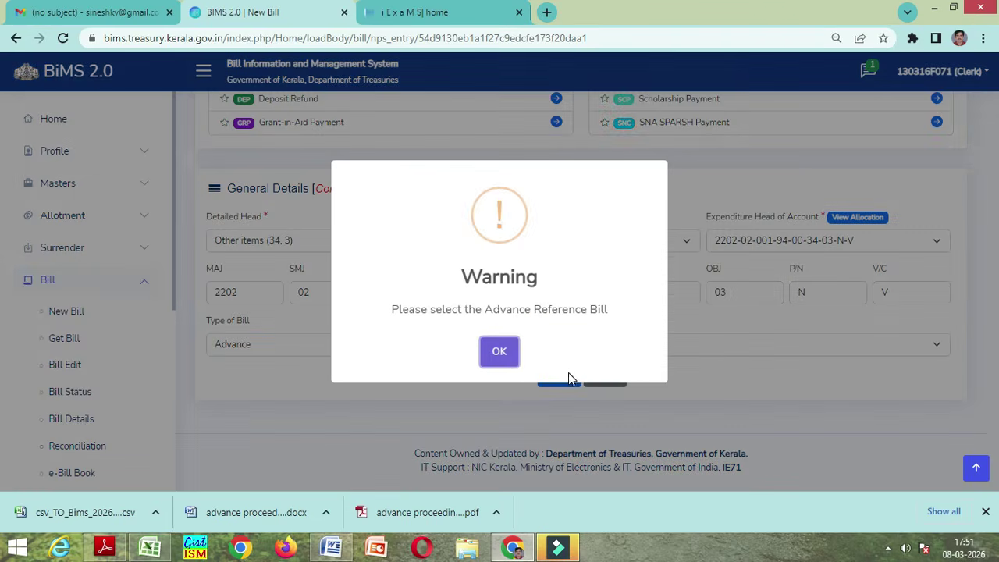
left_click(499, 352)
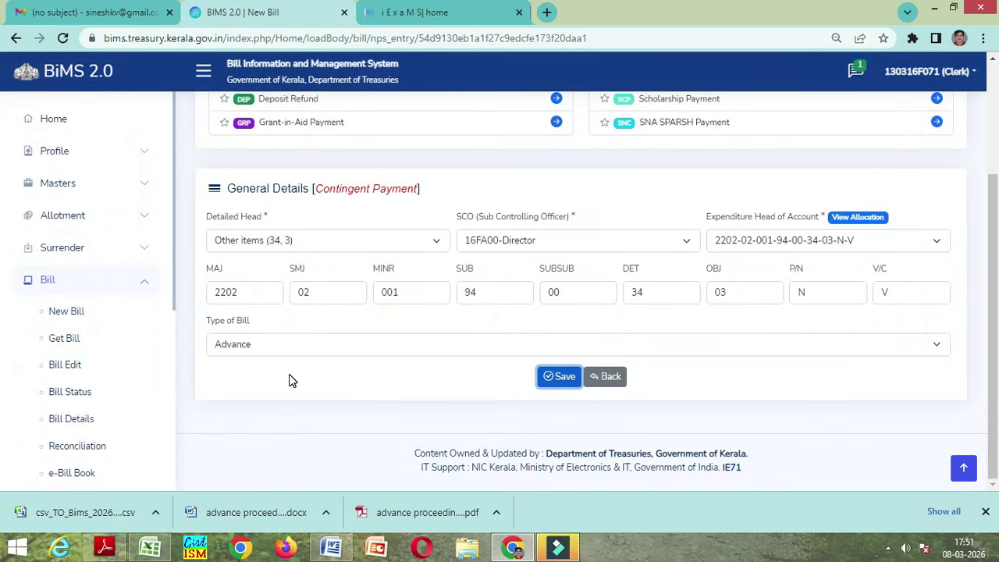
Reselect detailed head Other items (34, 3), view the allocation for the head of account, and retry saving the advance bill.
left_click(311, 242)
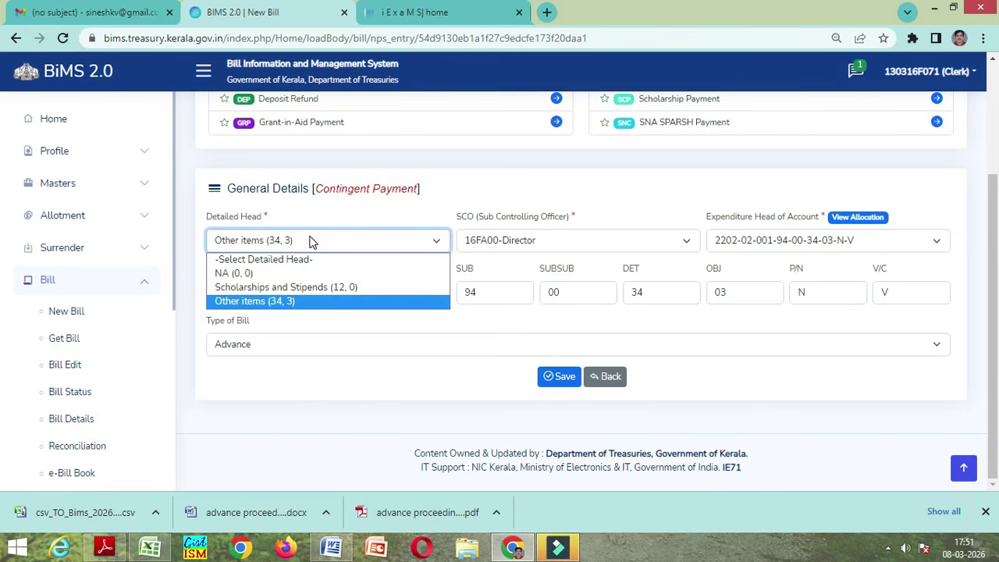
left_click(302, 303)
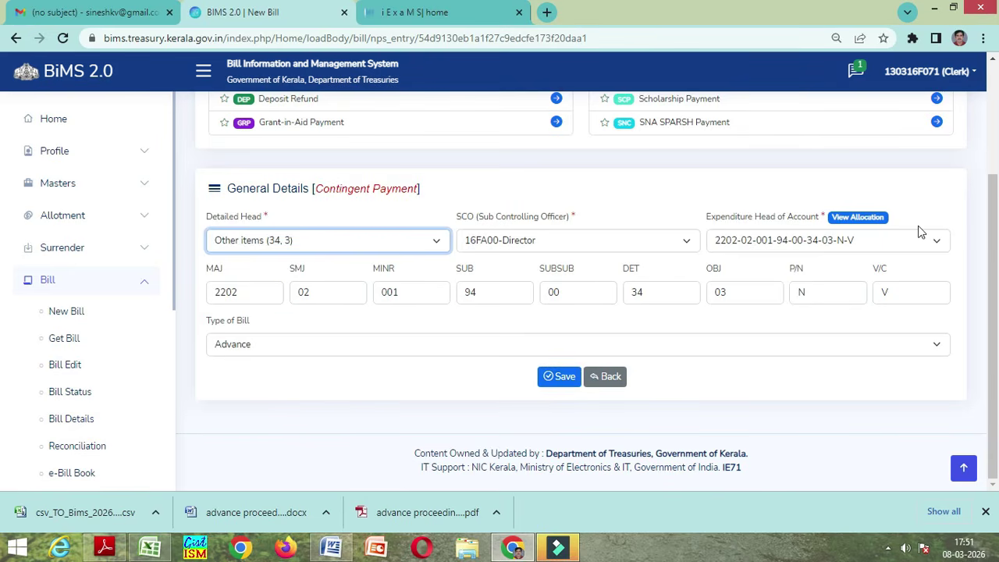
left_click(858, 221)
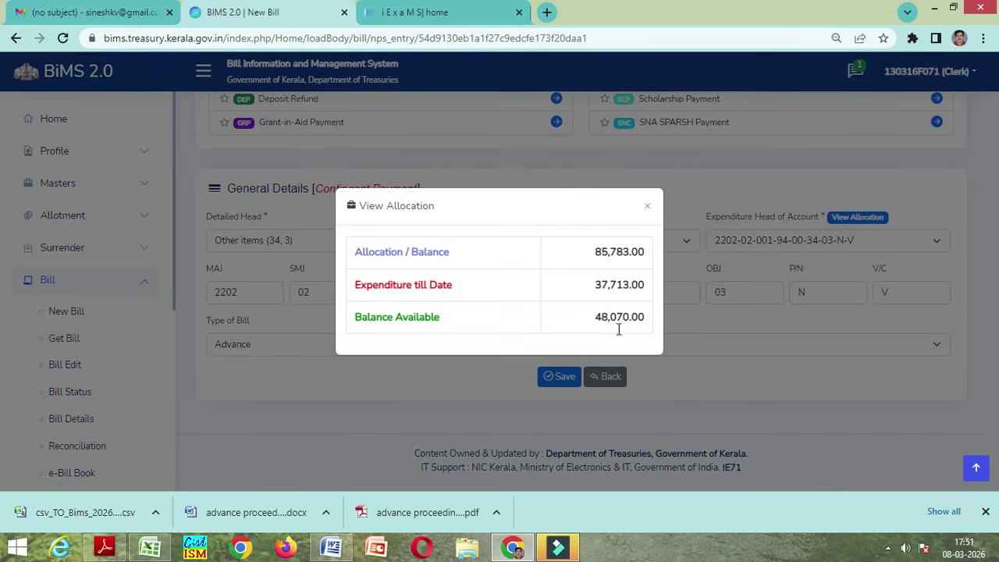
left_click(646, 206)
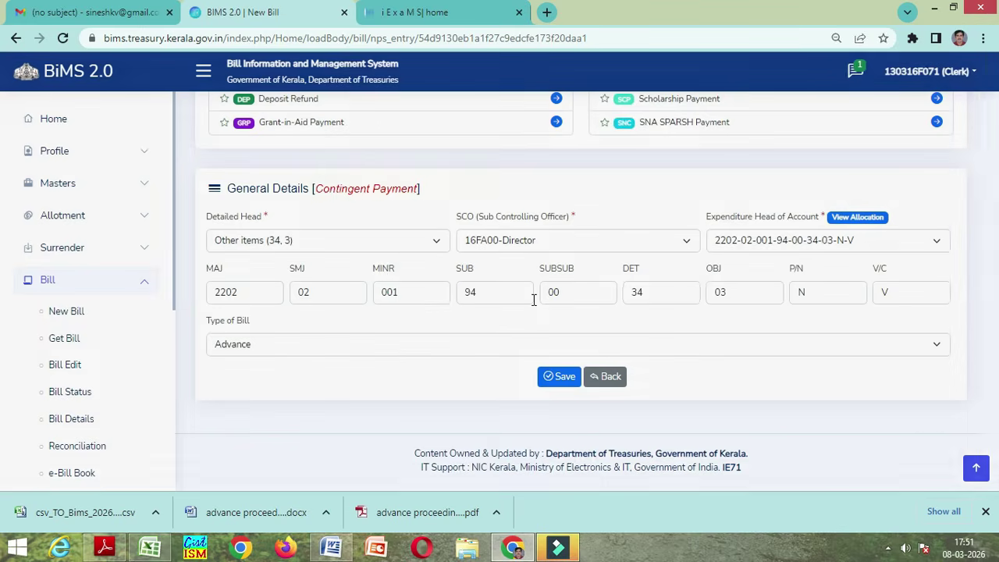
left_click(564, 378)
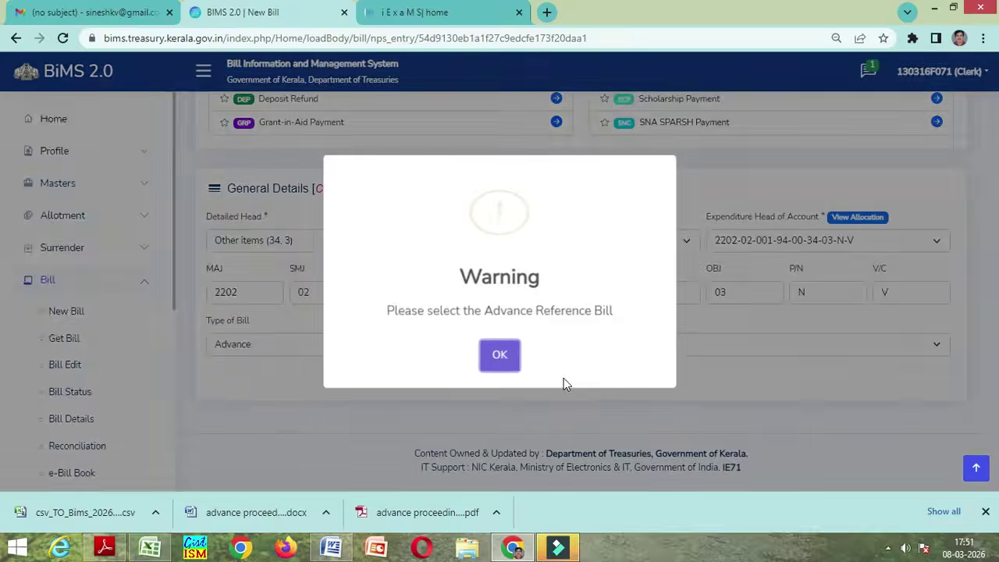
left_click(498, 354)
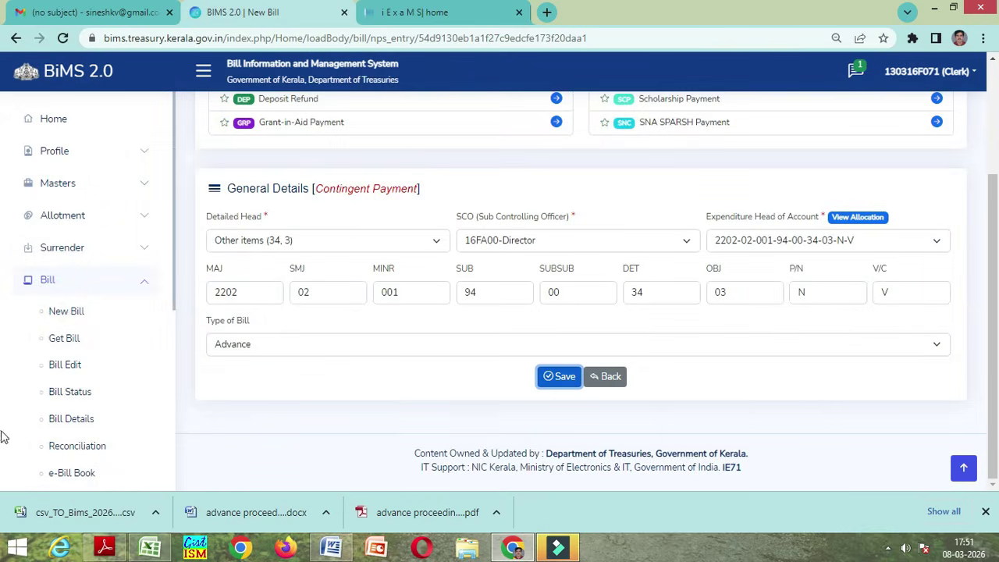
Start a fresh bill entry with Contingent Payment as the bill nature.
left_click(68, 311)
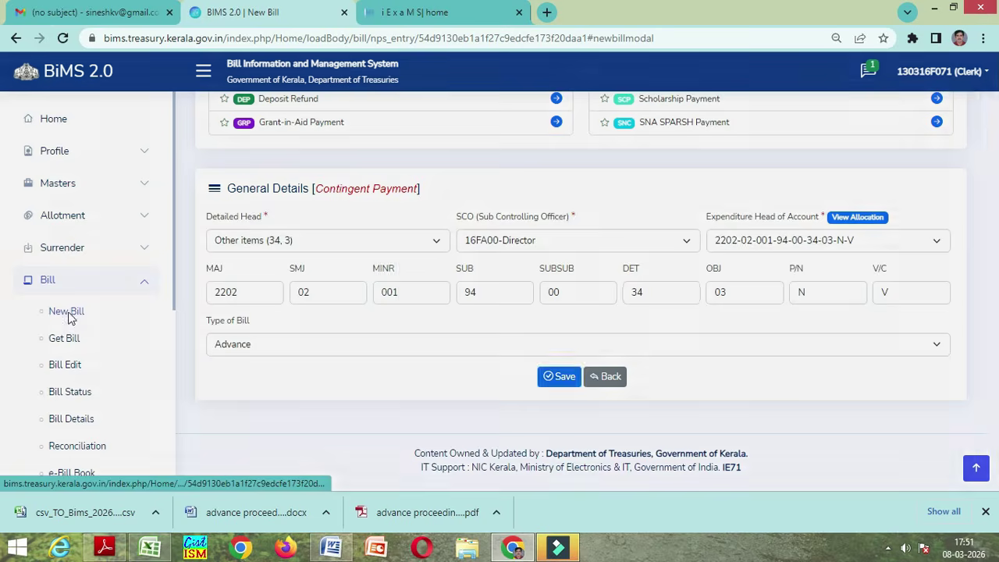
left_click(838, 360)
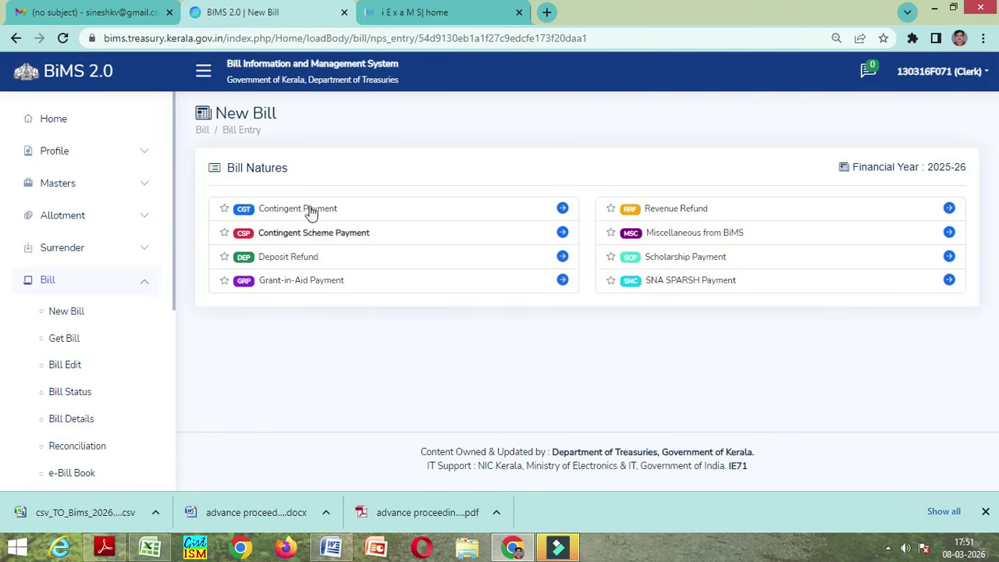
left_click(308, 211)
scroll(580, 338, "down", 2)
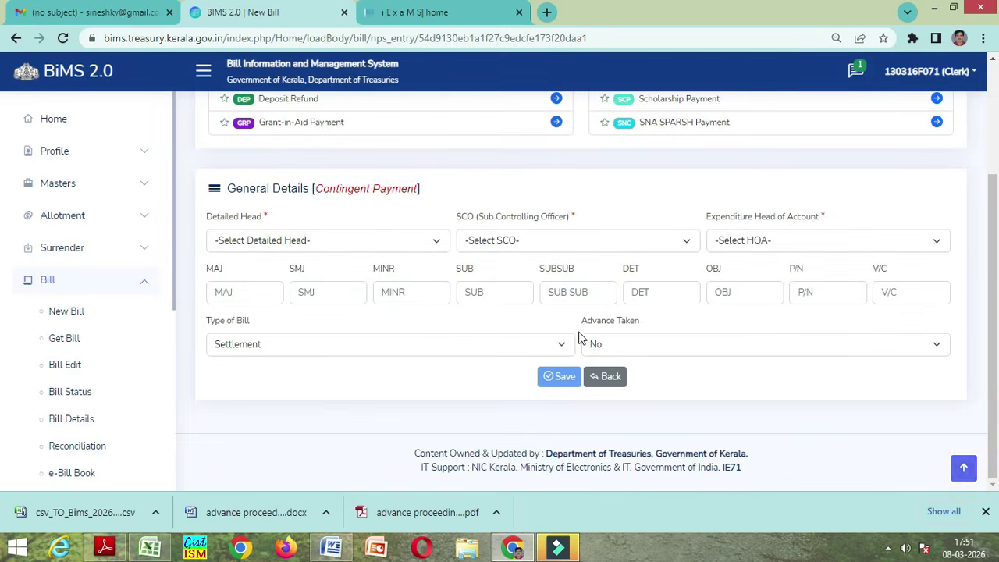
scroll(417, 305, "up", 1)
left_click(356, 314)
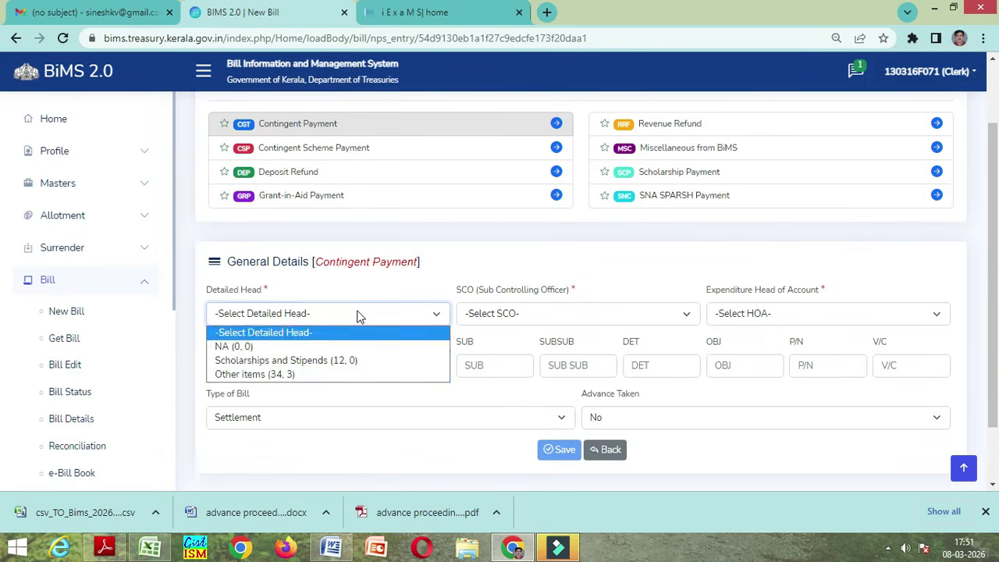
left_click(346, 374)
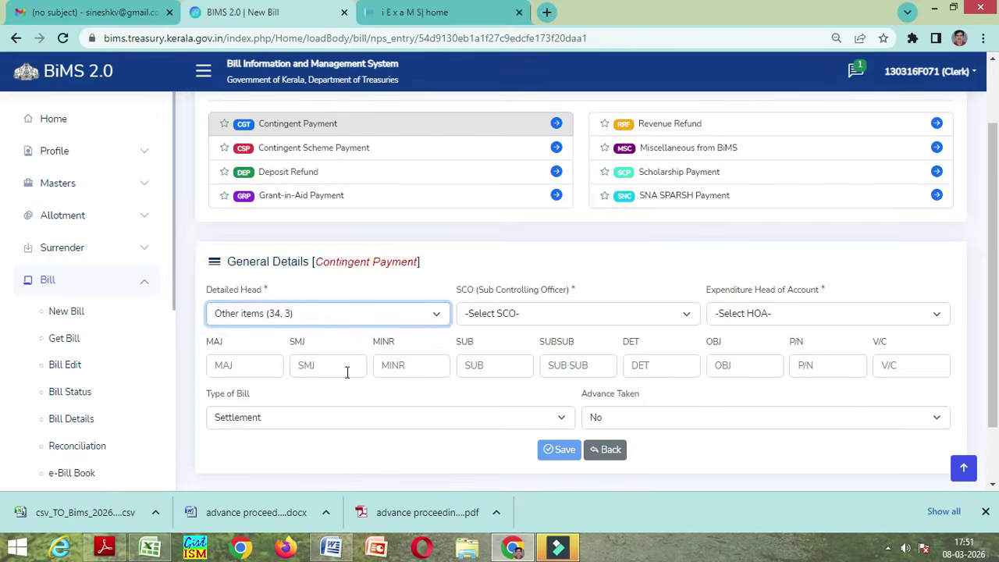
left_click(533, 318)
left_click(526, 348)
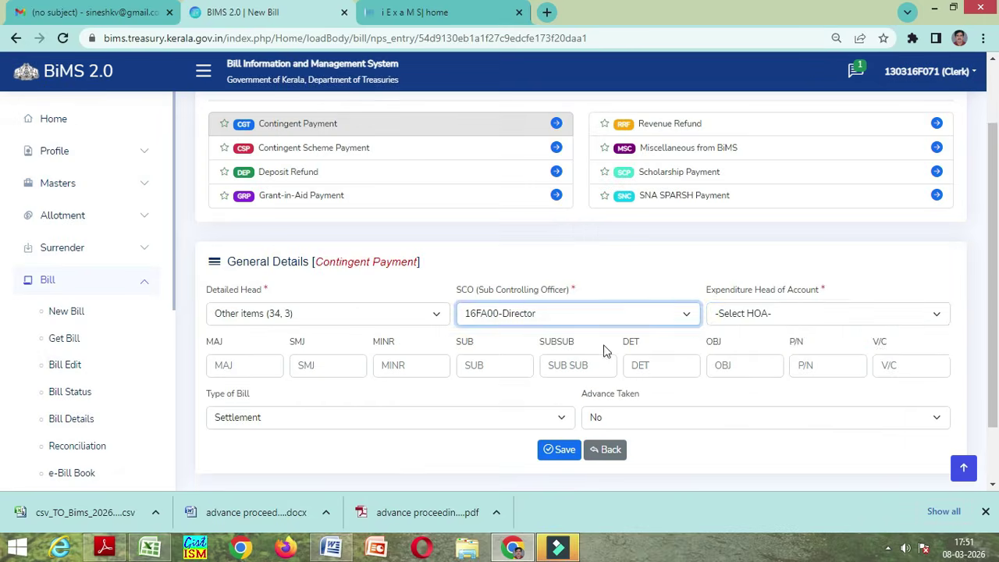
left_click(786, 316)
left_click(785, 345)
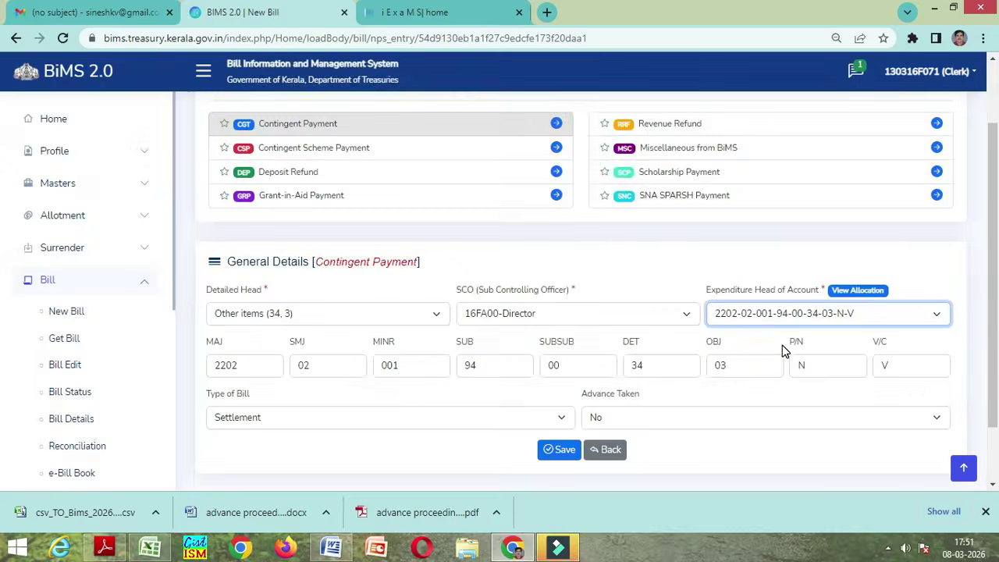
Set the type of bill to Advance and save the bill's general details, confirming the save.
scroll(370, 396, "down", 1)
left_click(395, 348)
left_click(371, 384)
left_click(562, 377)
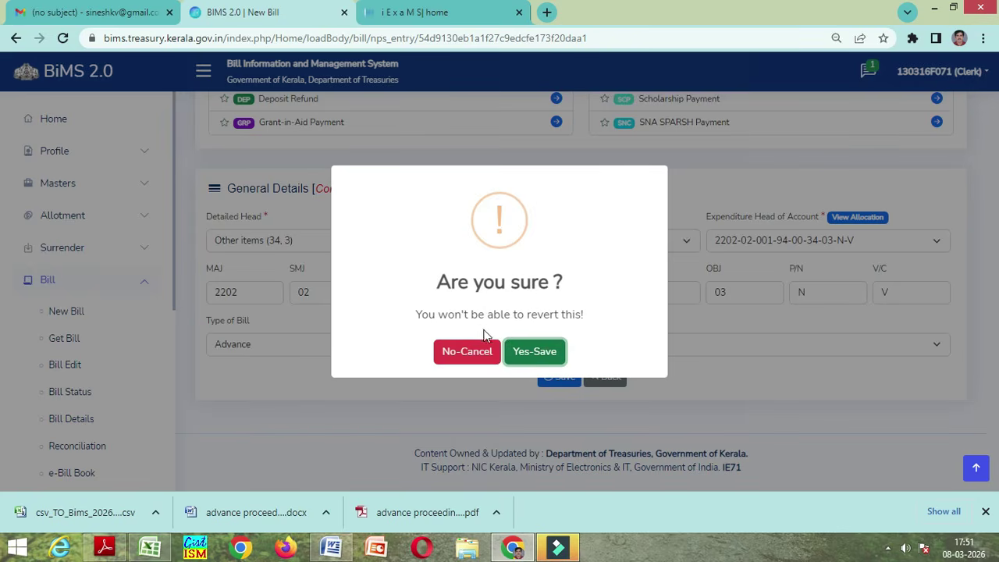
left_click(530, 353)
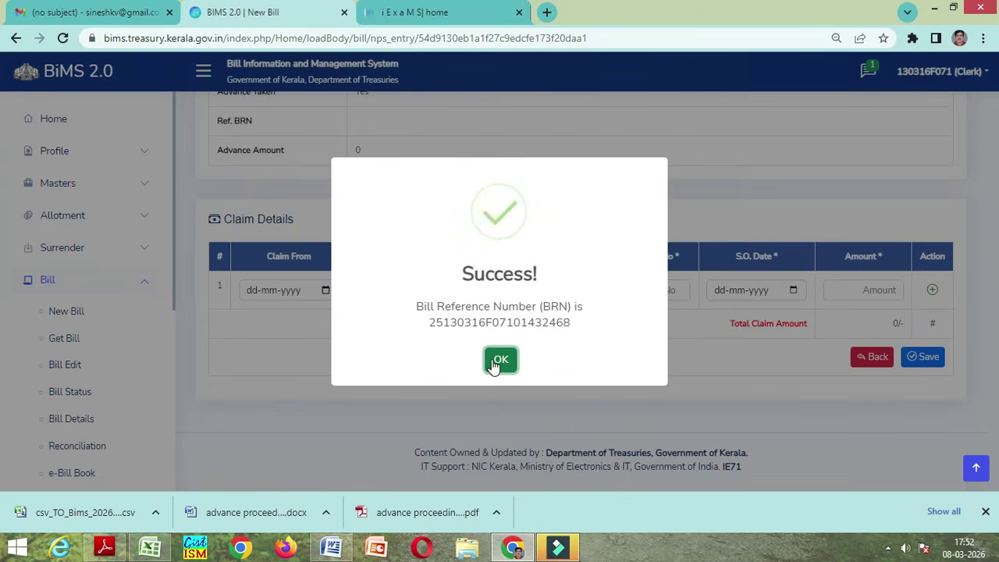
left_click(509, 360)
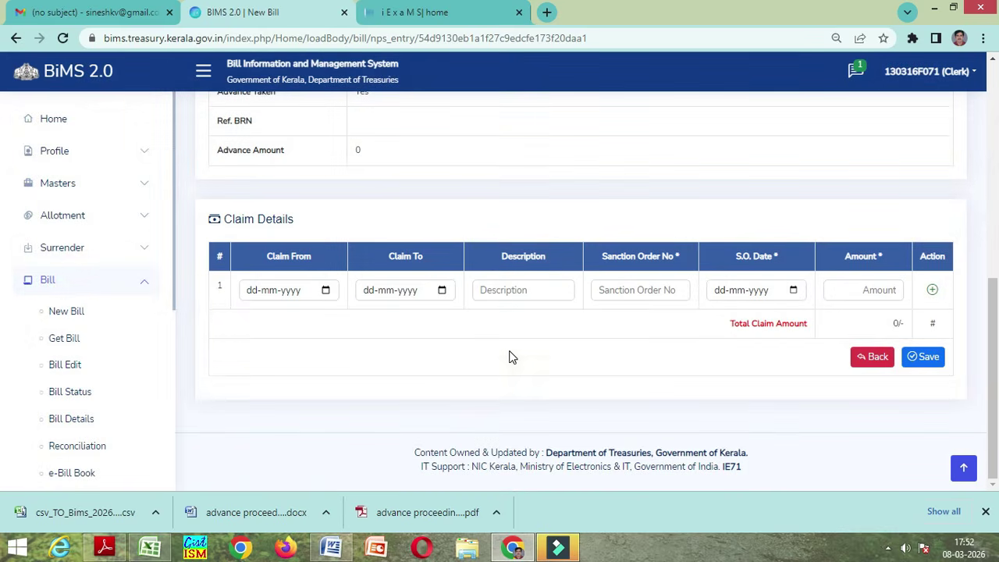
Set both the Claim From and Claim To dates to 07-03-2026 in the first claim row.
left_click(246, 293)
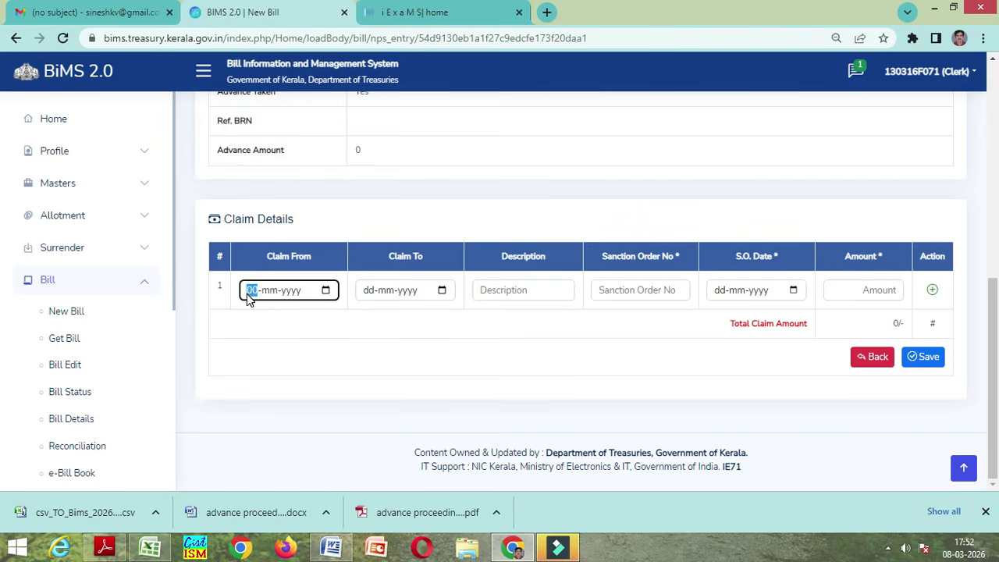
type("07-03-2026")
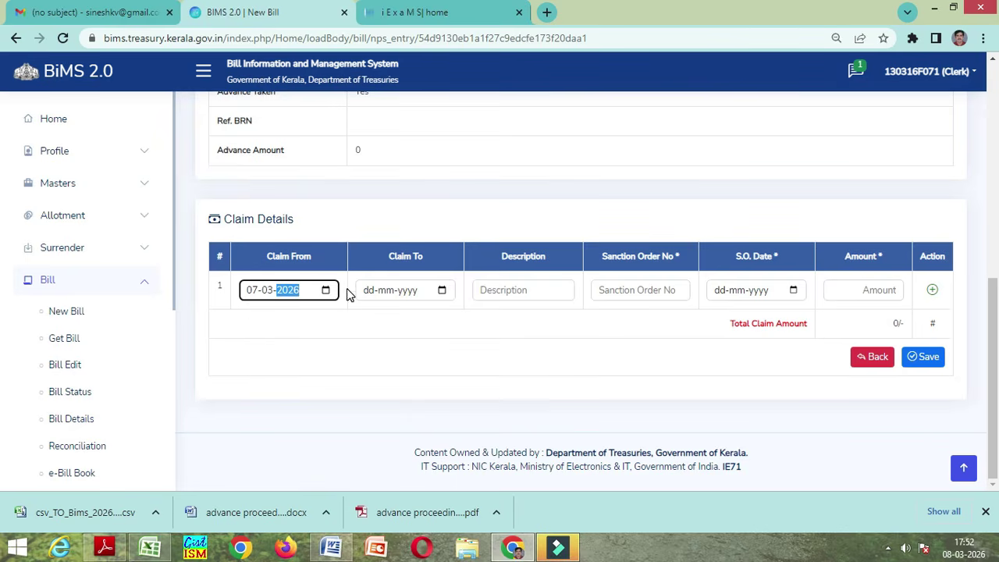
left_click(371, 296)
type("07-0")
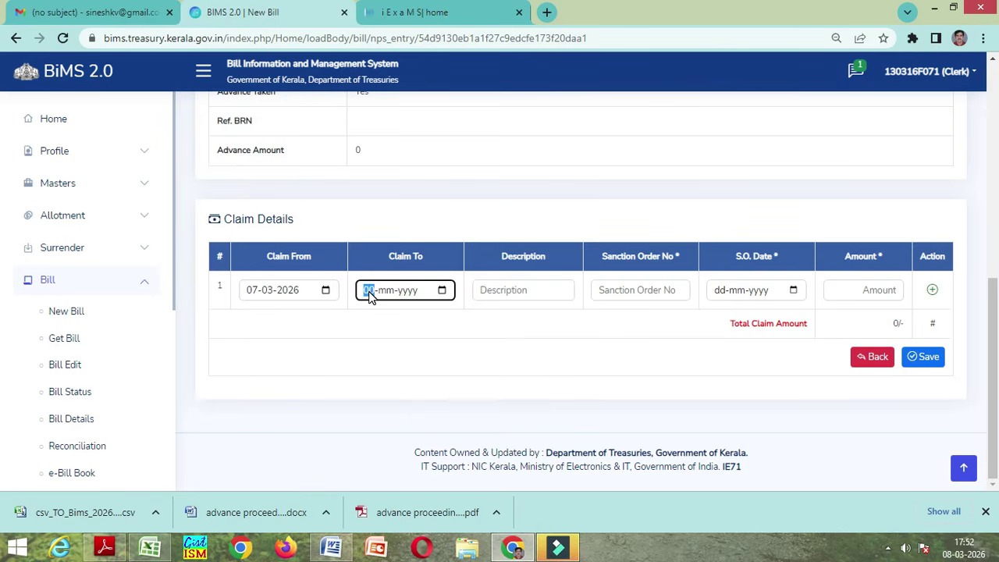
type("3-2026")
Enter "hse march 2026 advance" as the description of the claim.
left_click(499, 289)
type("hse ma")
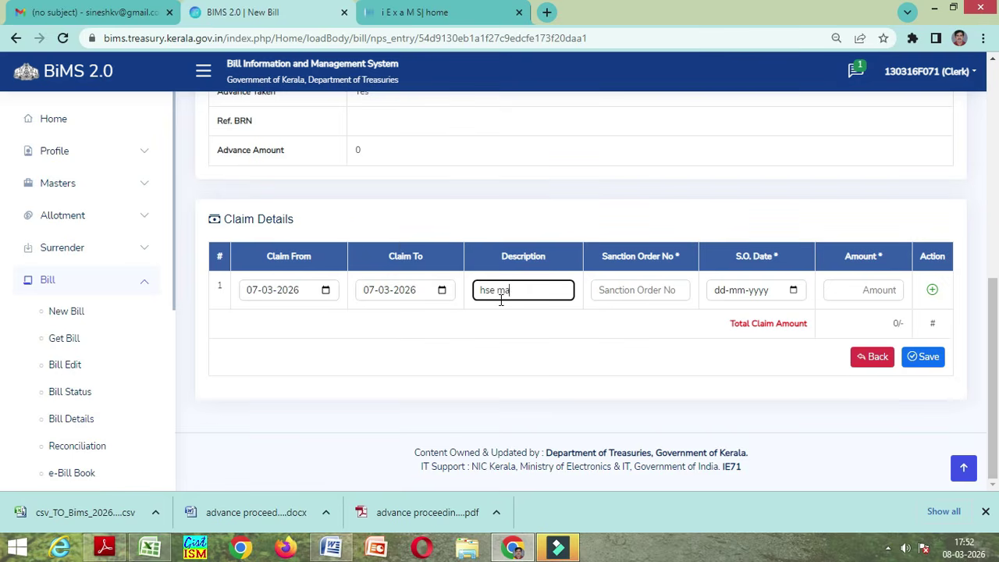
type("rch 2026 advance")
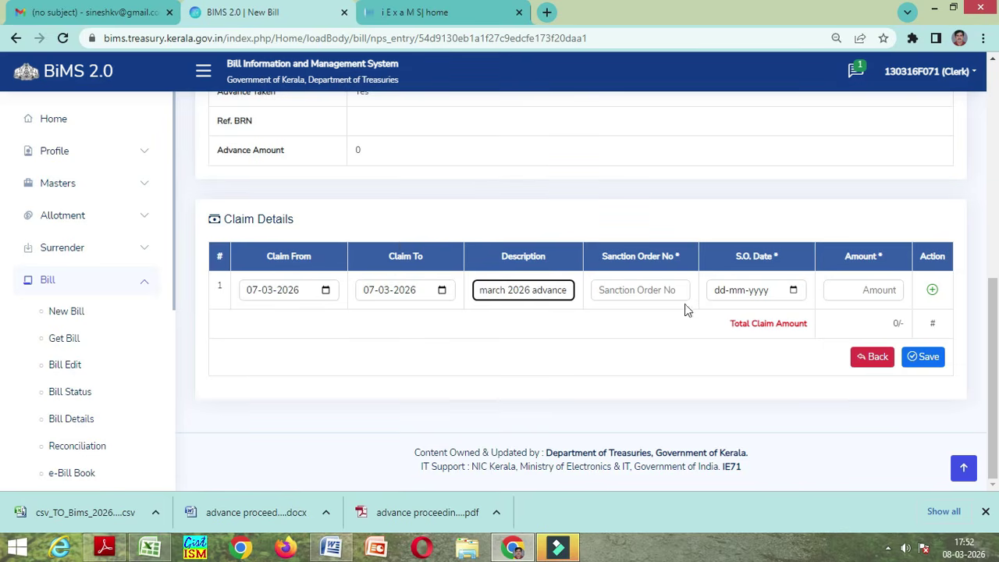
Copy the order number from fund allotment.pdf in Adobe Reader into the claim's Sanction Order No field in BiMS.
left_click(660, 290)
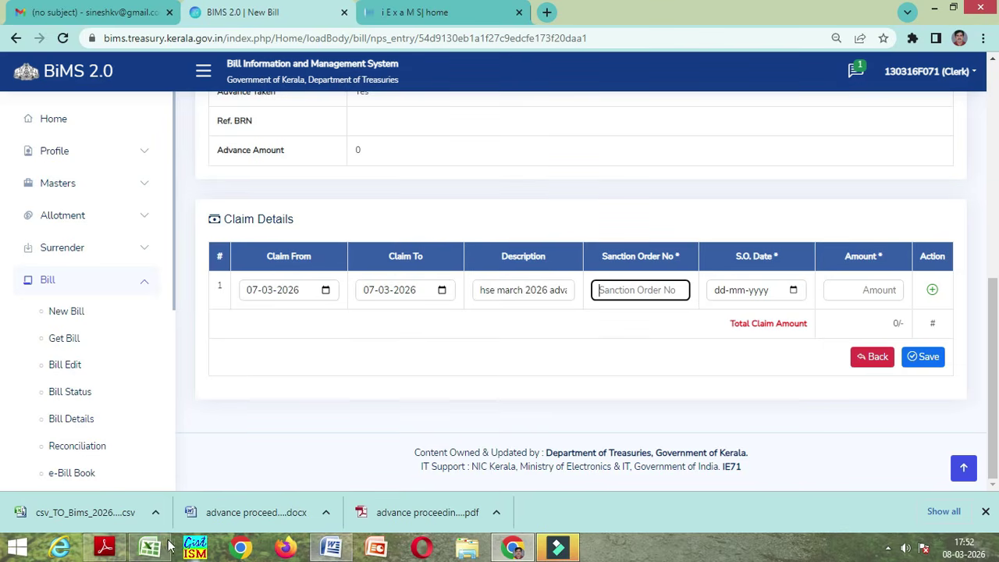
left_click(110, 553)
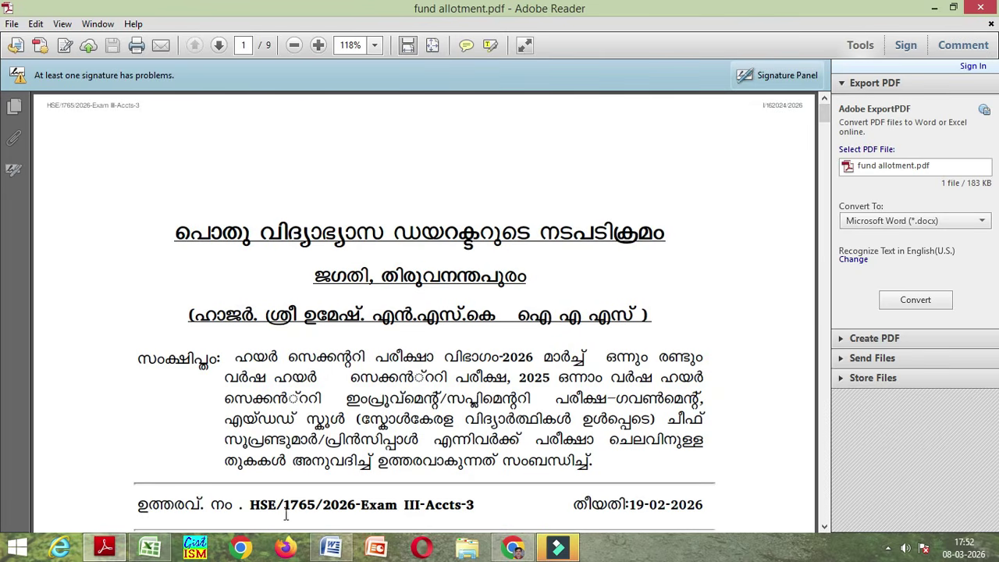
left_click_drag(248, 506, 464, 511)
right_click(465, 511)
left_click(497, 428)
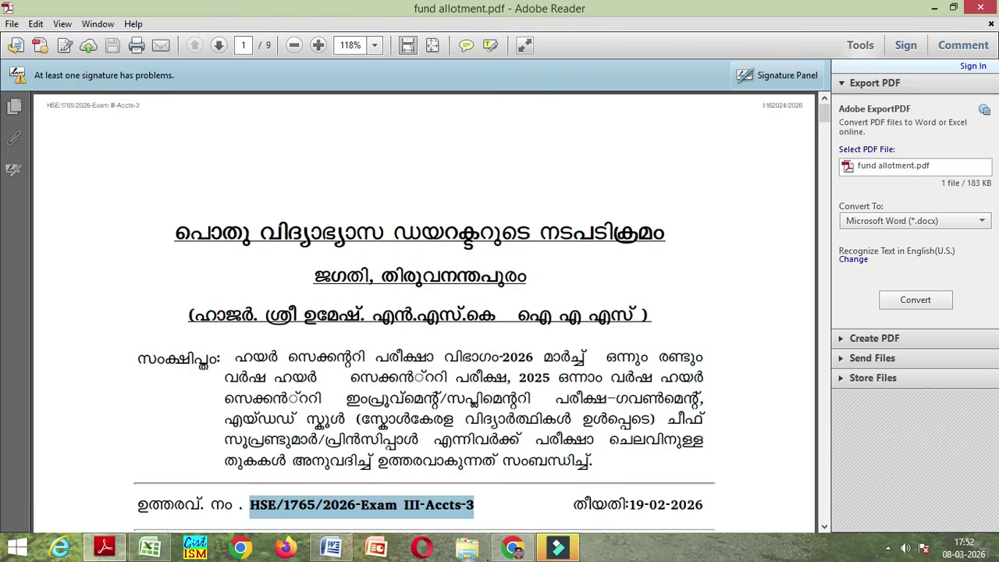
left_click(520, 550)
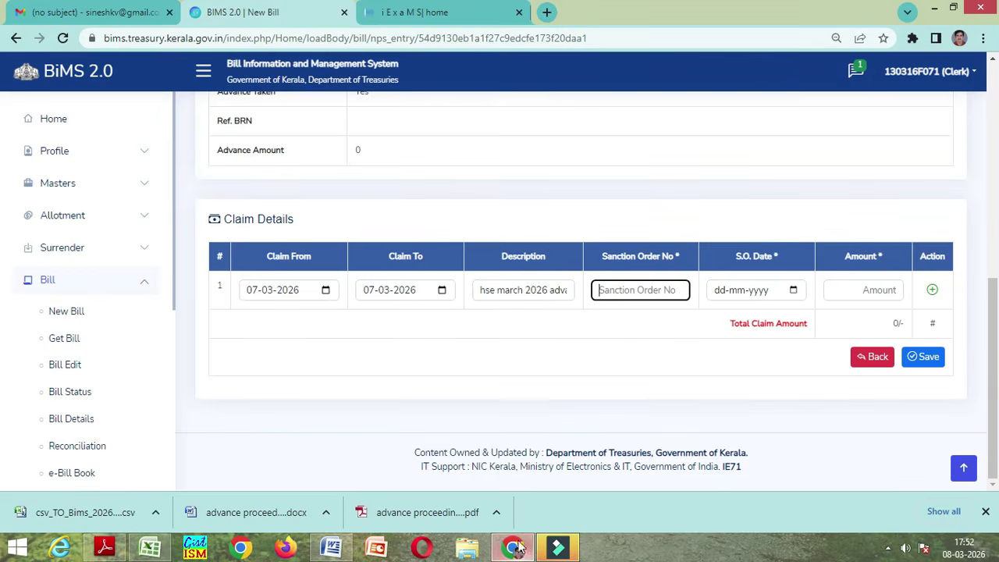
right_click(613, 291)
left_click(658, 383)
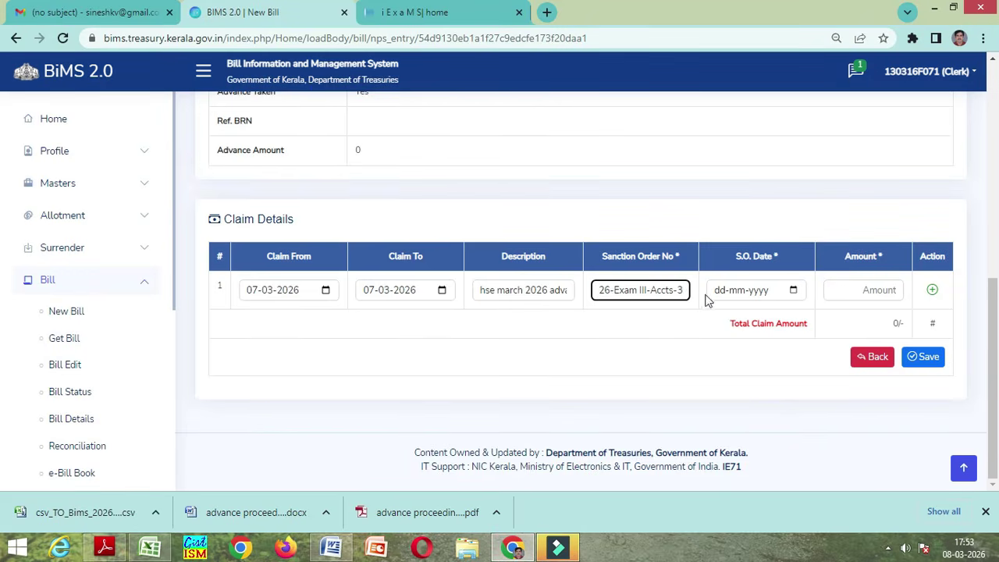
Look up the order date in fund allotment.pdf in Adobe Reader and set the claim's S.O. Date in BiMS to 19-02-2026.
mouse_move(519, 554)
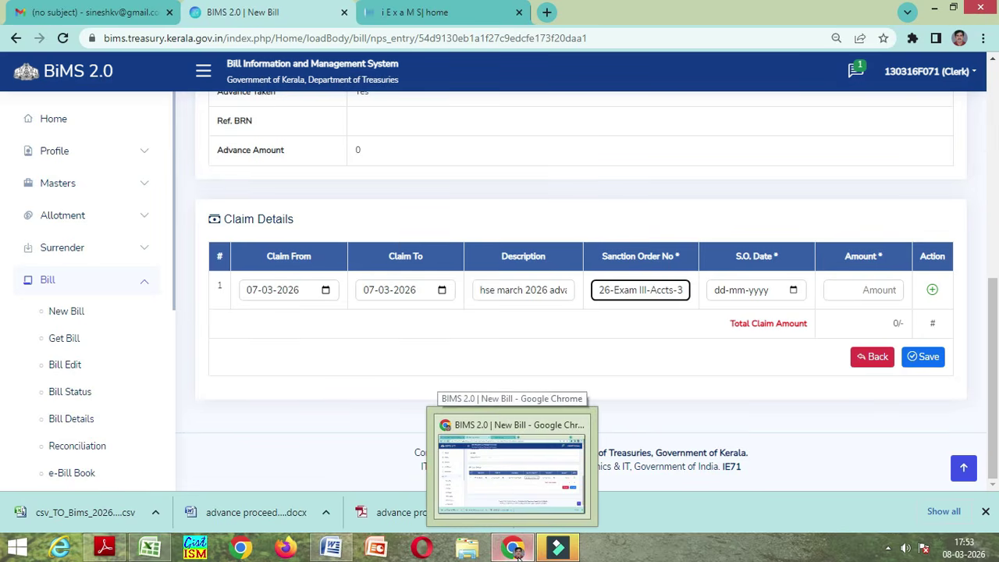
left_click(104, 548)
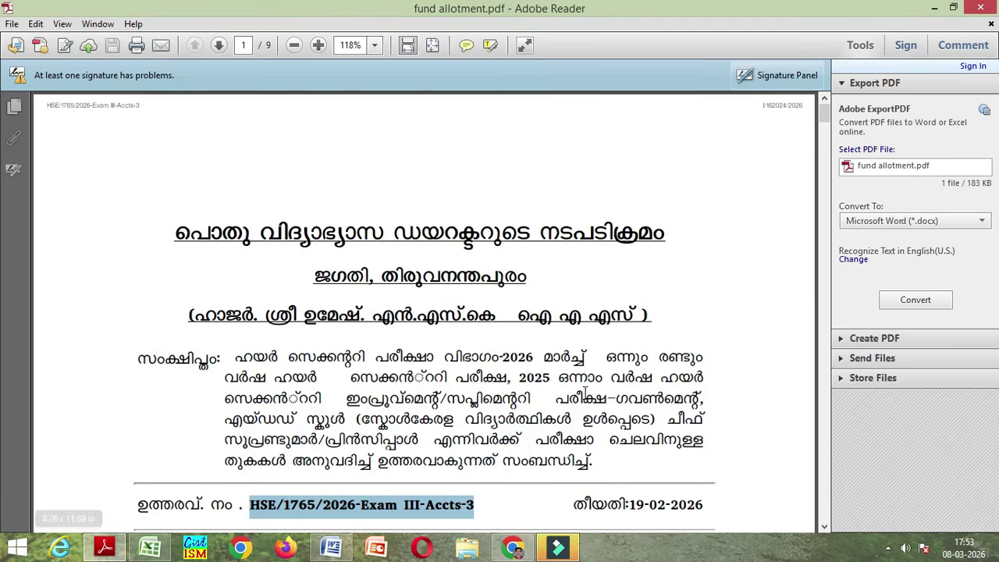
left_click(936, 9)
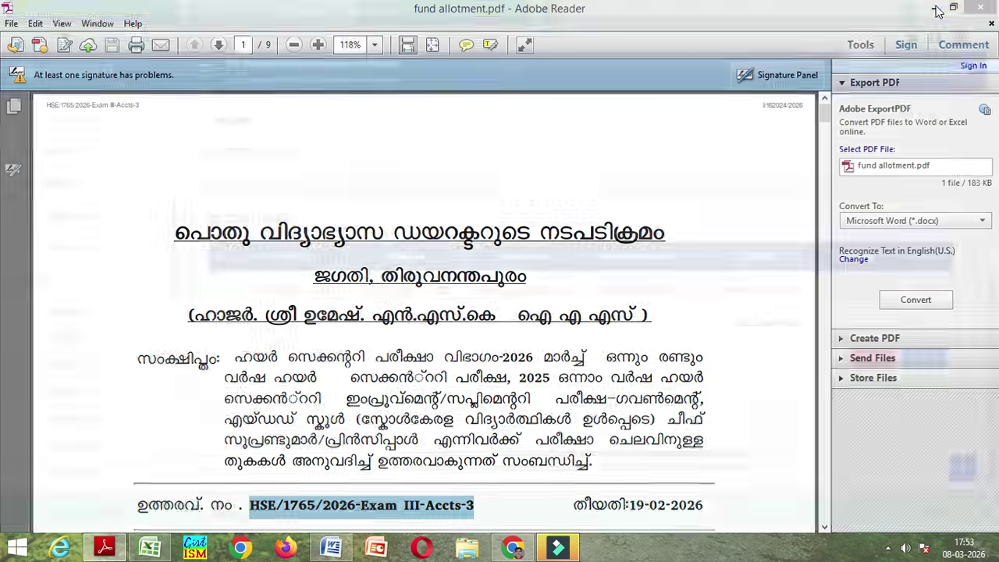
left_click(717, 300)
type("19-02-2026")
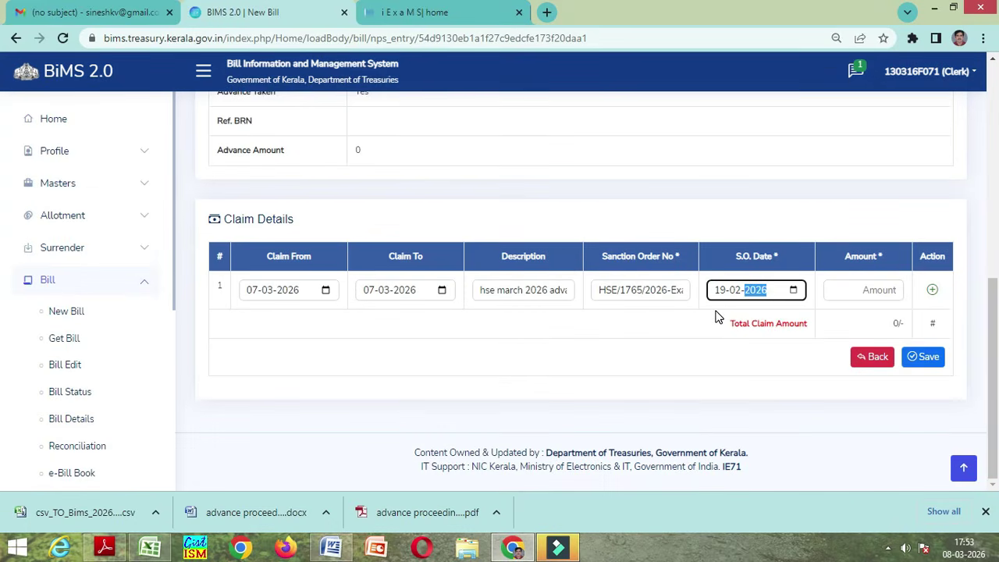
Check the available balance in the general details and set the claim amount to 48070.
left_click(841, 295)
type("480")
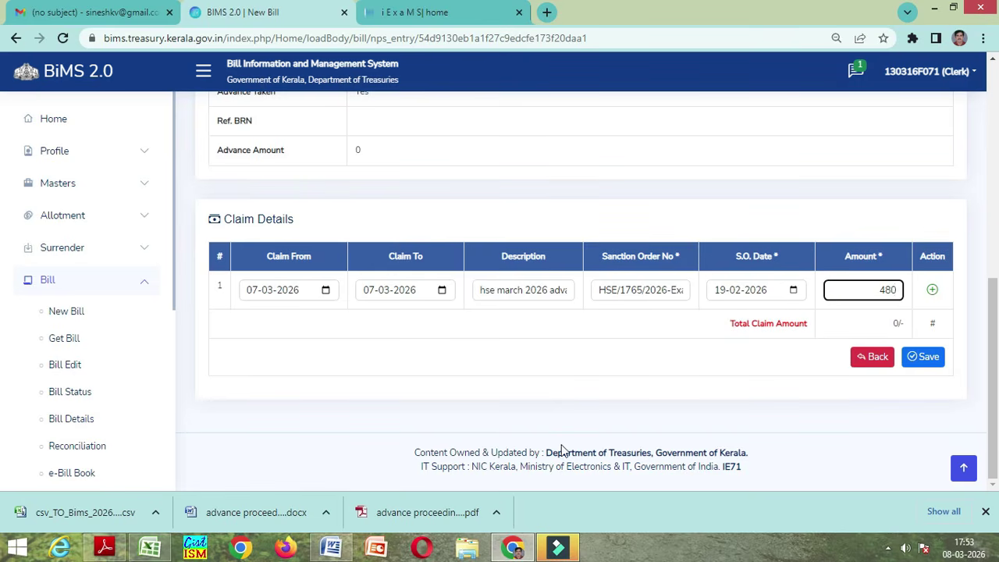
type("80")
scroll(863, 295, "up", 3)
scroll(862, 296, "up", 4)
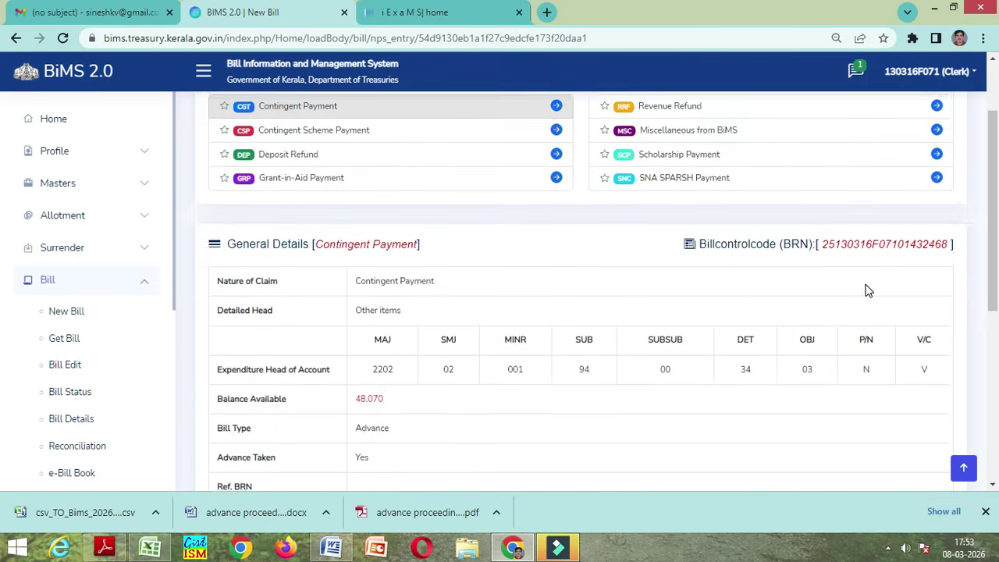
scroll(856, 361, "down", 2)
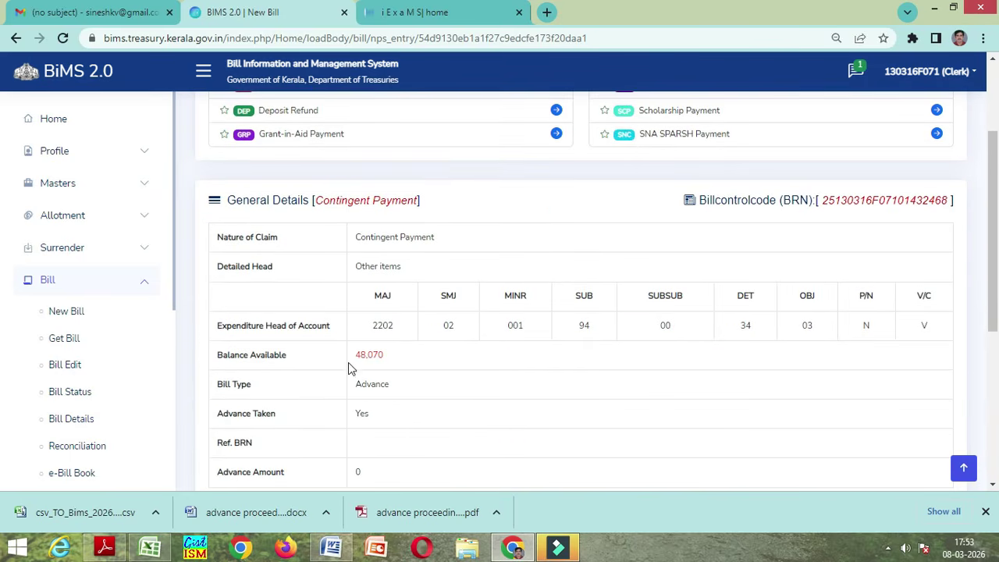
scroll(367, 367, "down", 3)
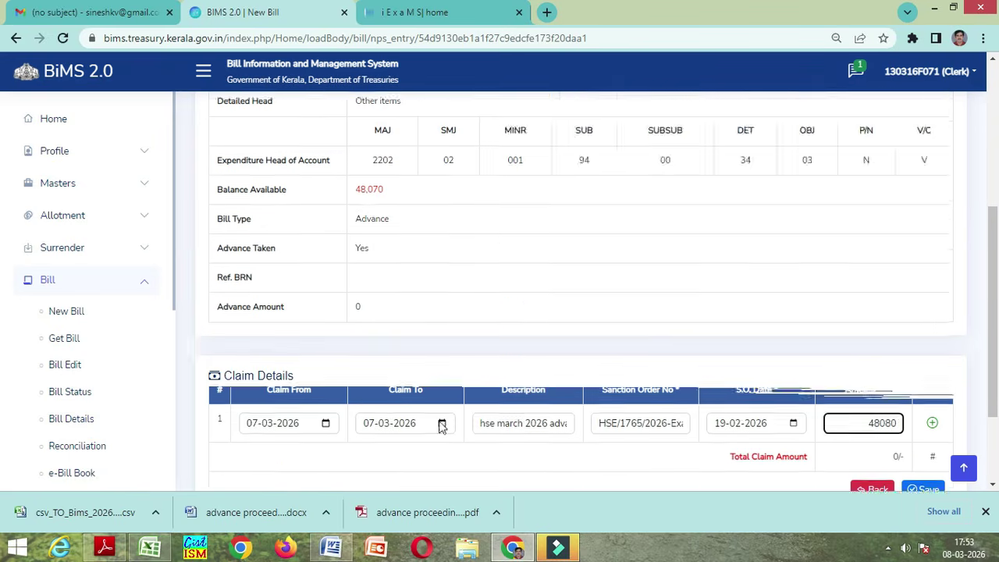
key("BackSpace")
key("BackSpace")
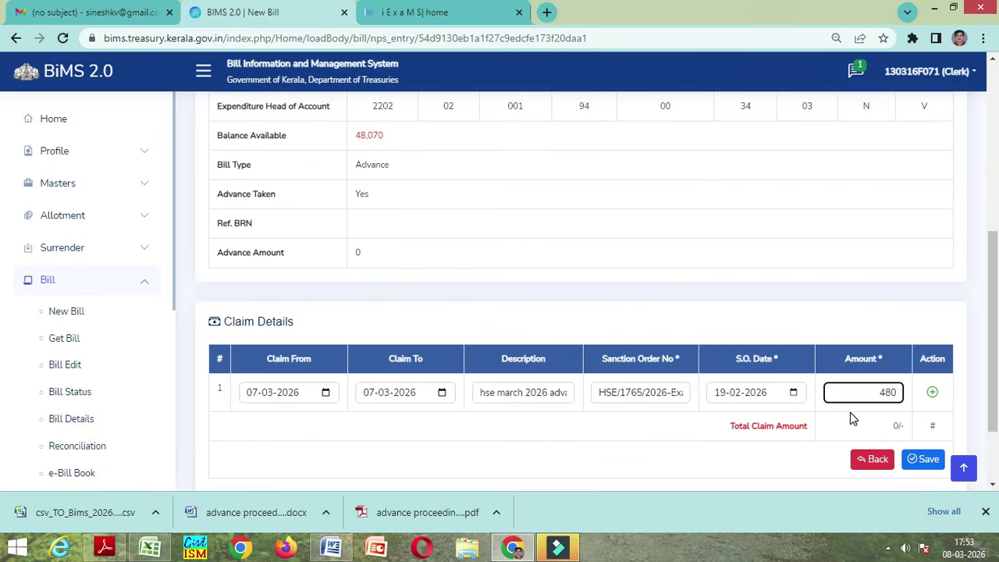
type("70")
left_click(736, 466)
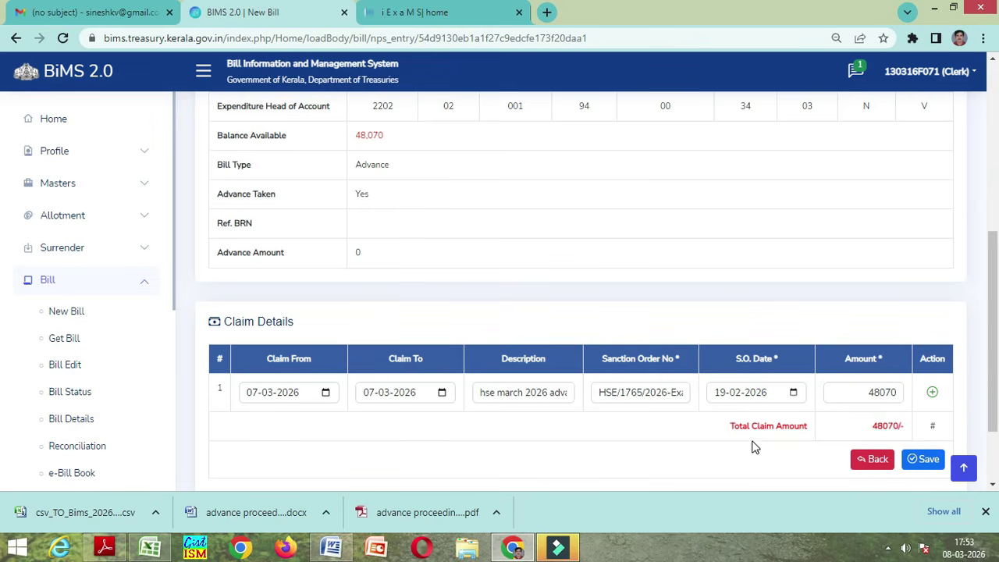
Save the claim details and confirm the save.
left_click(929, 460)
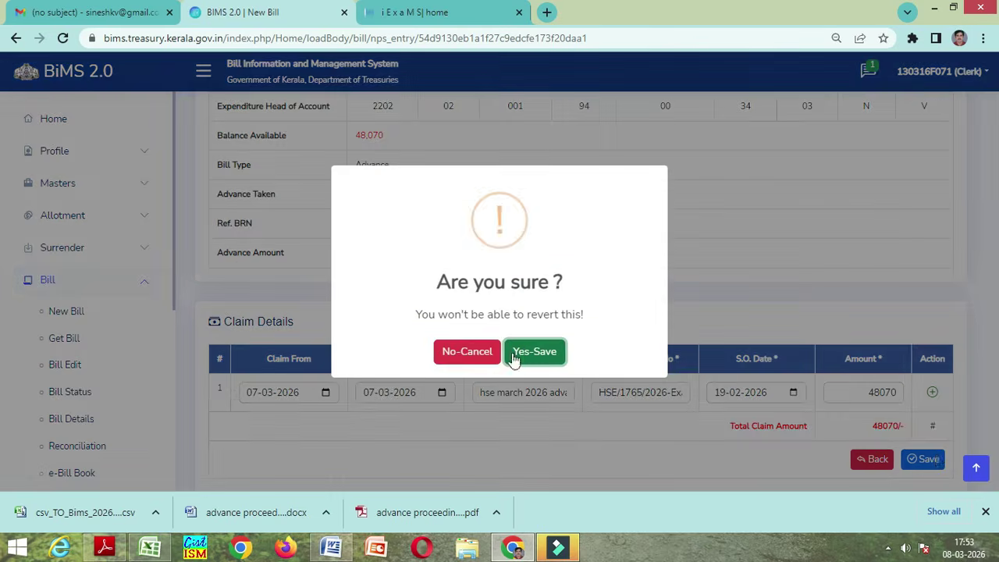
left_click(525, 353)
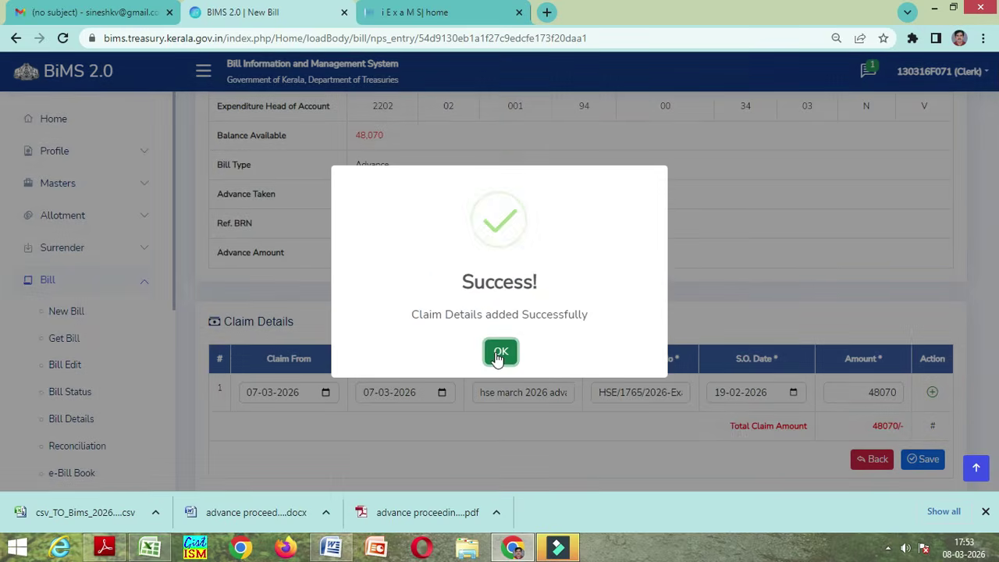
left_click(524, 350)
Skip the deduction details for the bill and proceed to the beneficiary details.
scroll(497, 358, "down", 1)
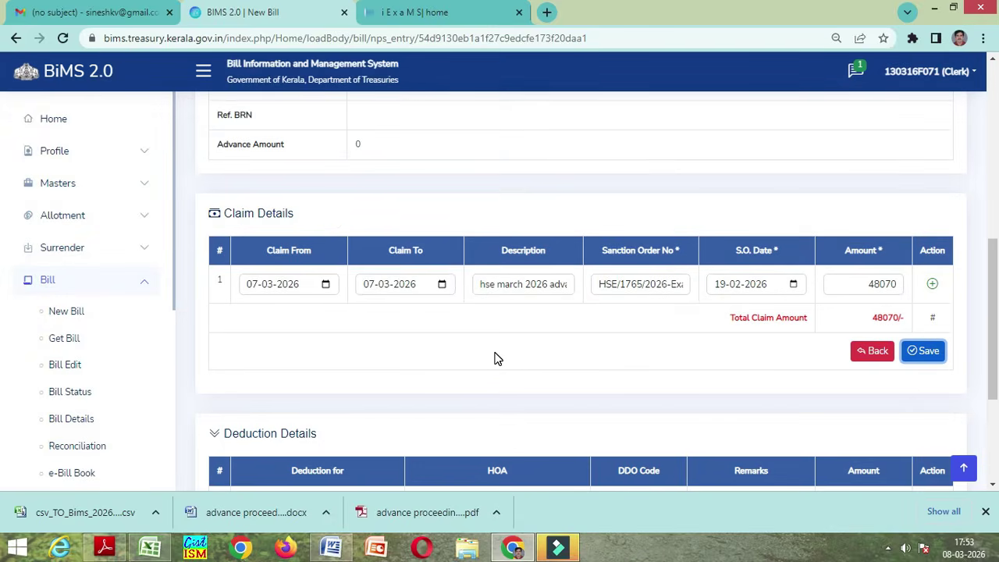
scroll(497, 355, "down", 3)
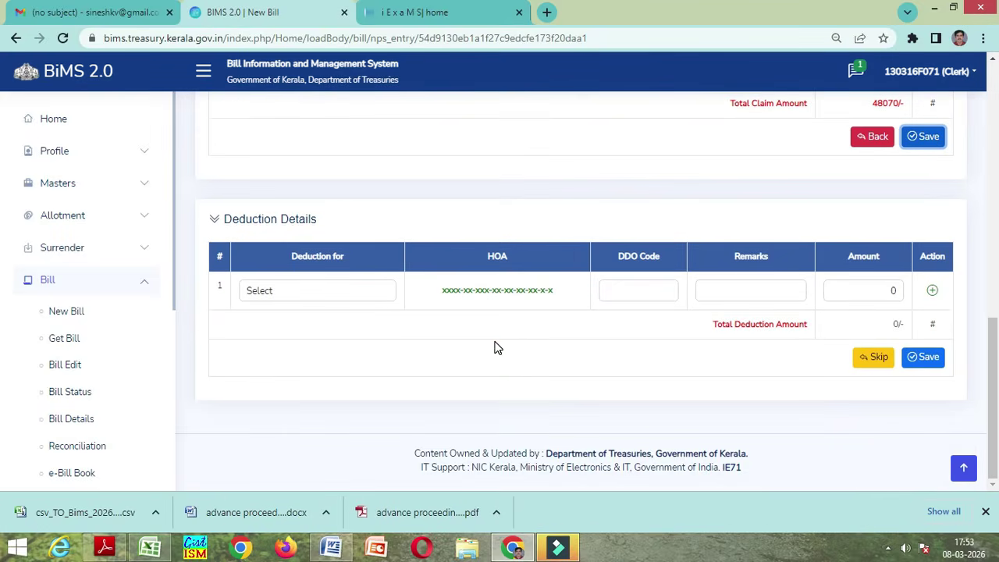
left_click(878, 363)
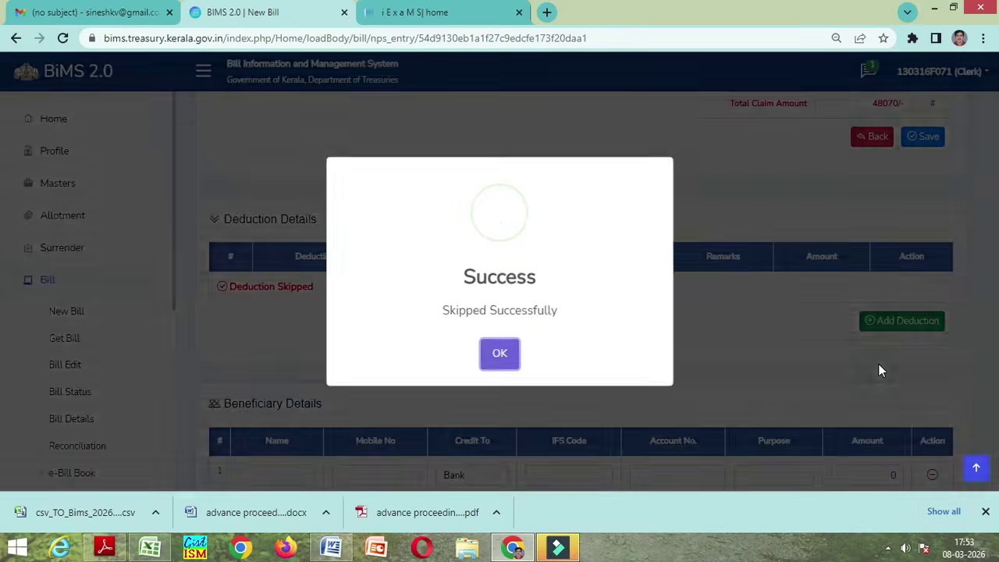
left_click(507, 357)
scroll(506, 362, "down", 3)
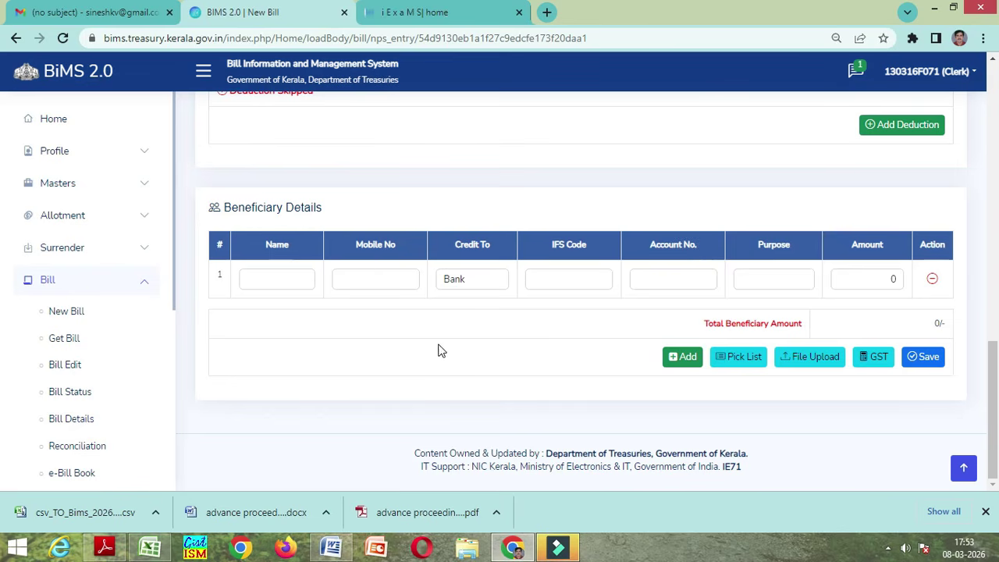
Review the advance instructions on page 8 of fund allotment.pdf in Adobe Reader and find the CSV for BIMS download in iExaMS.
left_click(104, 548)
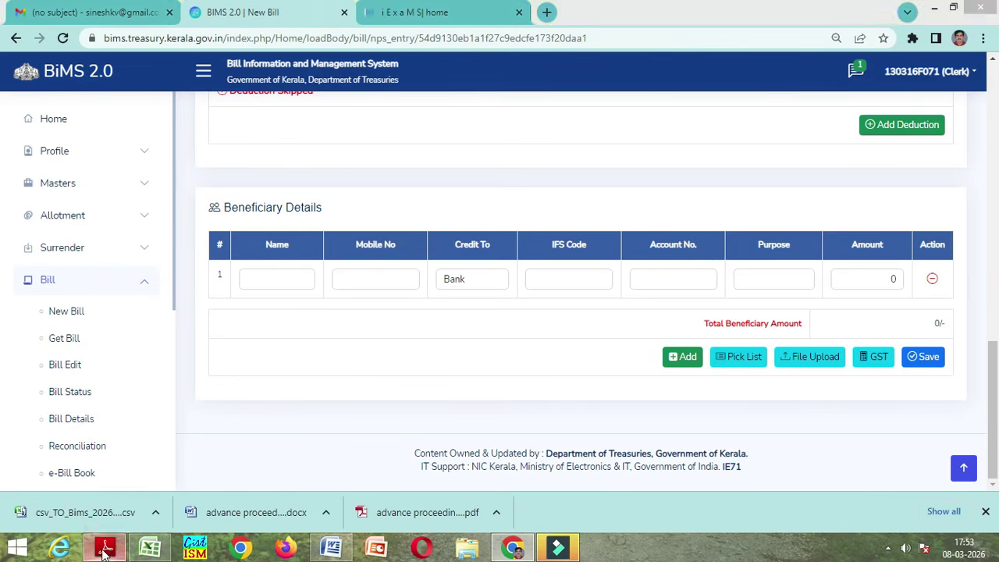
left_click_drag(825, 104, 847, 527)
scroll(469, 383, "up", 10)
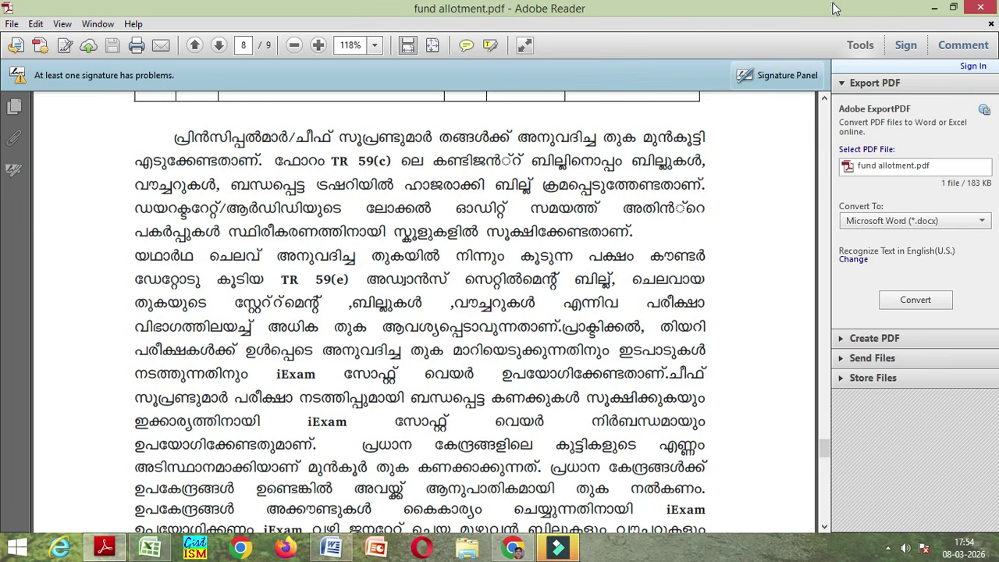
left_click(937, 12)
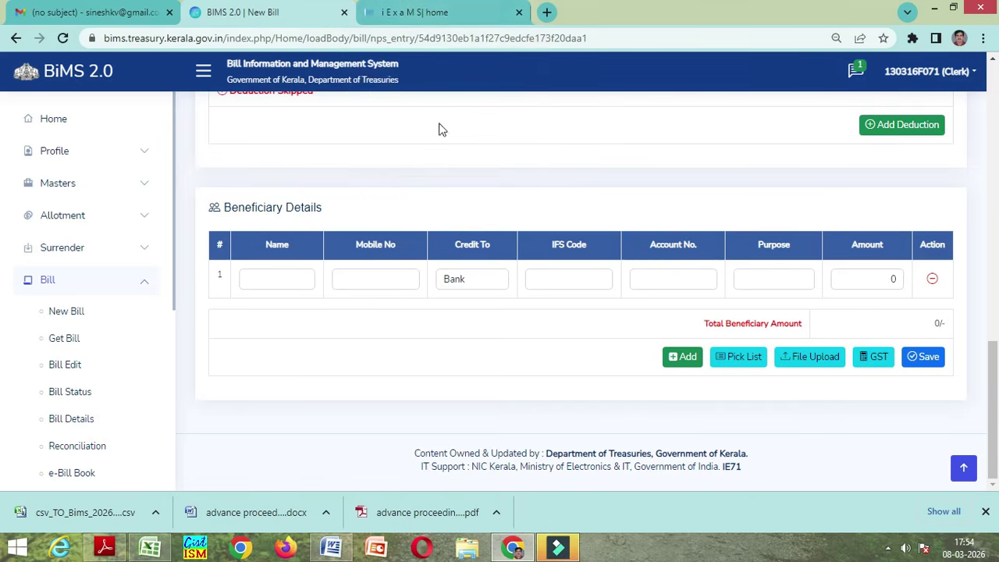
left_click(453, 19)
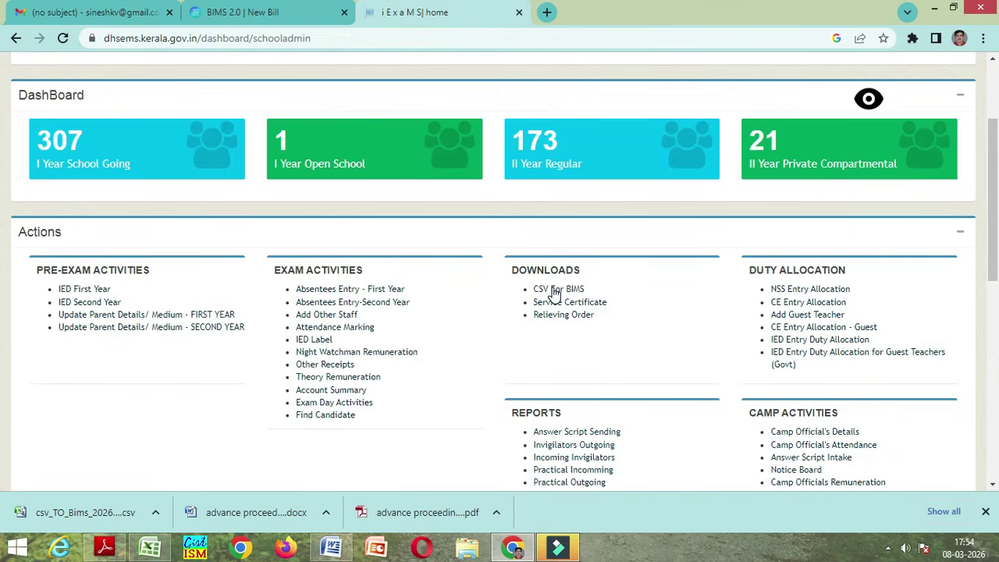
left_click(305, 18)
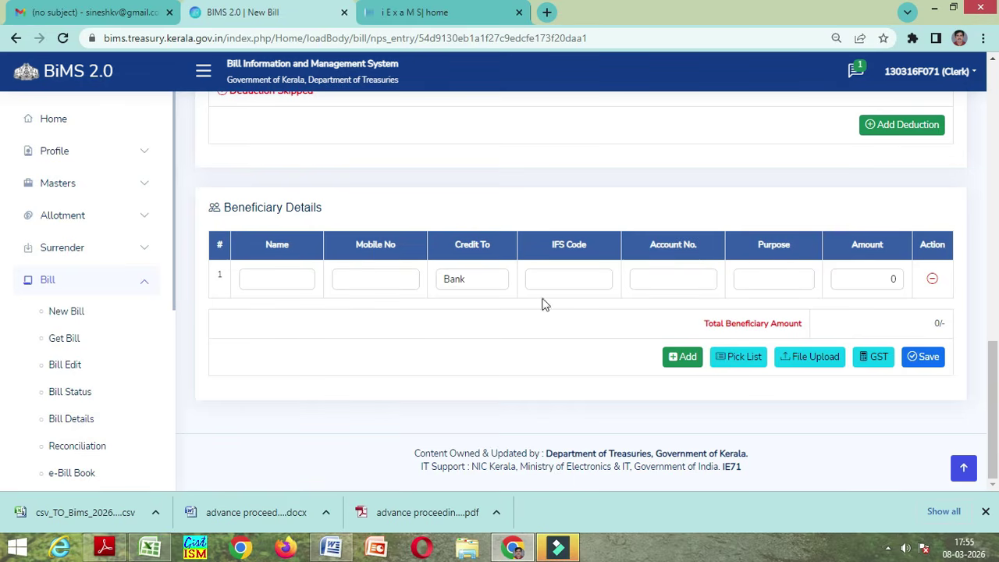
Try to upload csv exam2026.csv from the Desktop as the bill's beneficiary file.
left_click(808, 359)
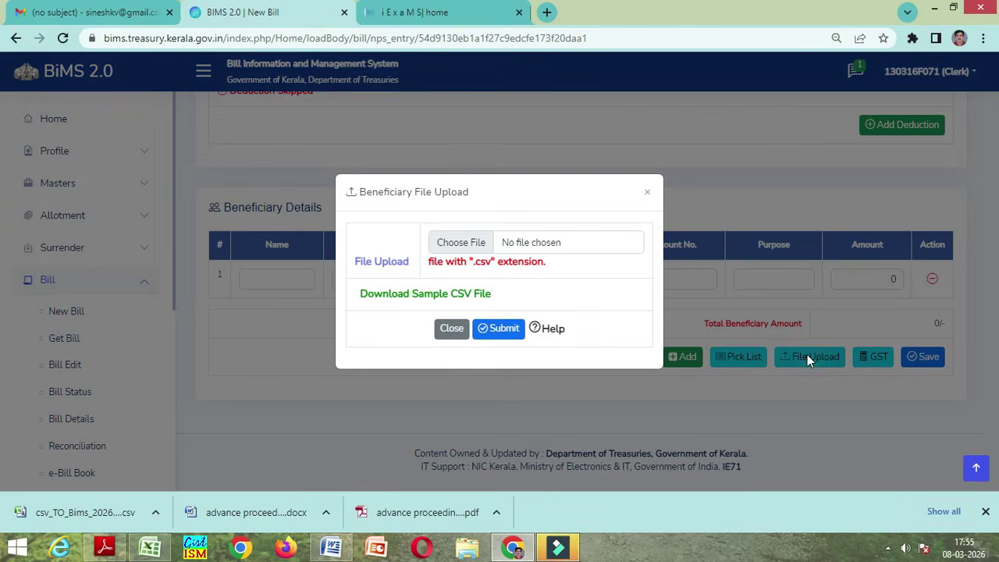
left_click(474, 249)
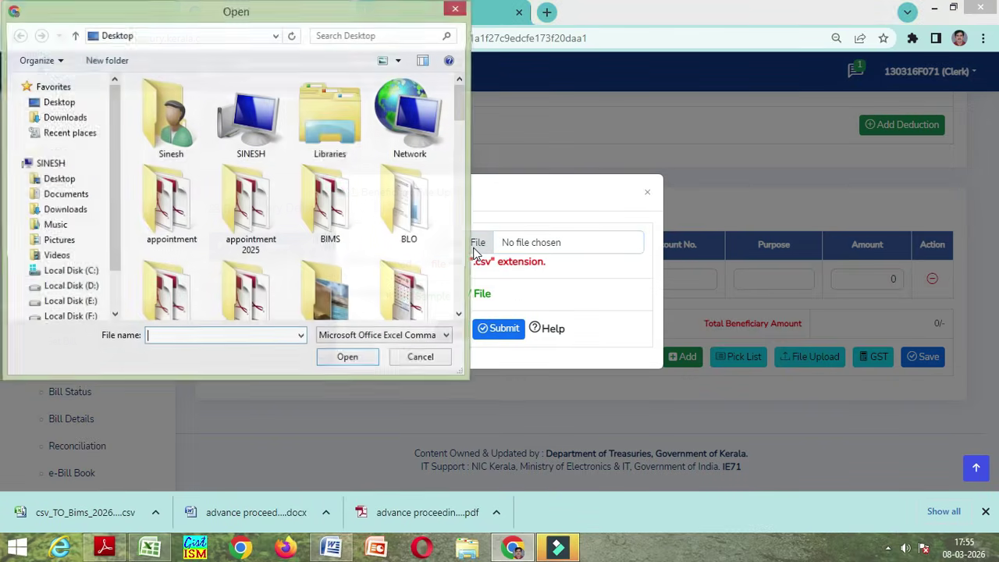
left_click_drag(460, 115, 476, 299)
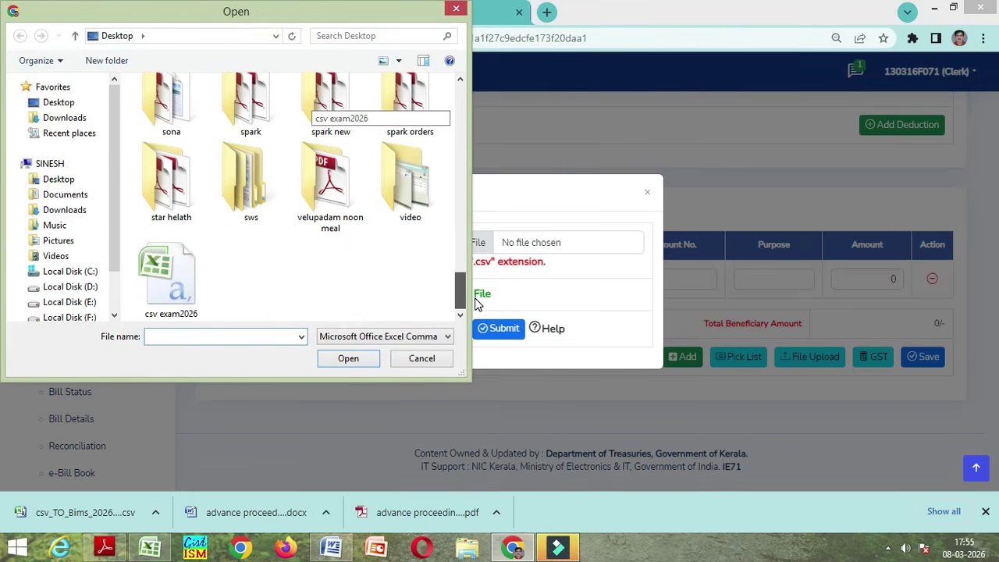
left_click(181, 286)
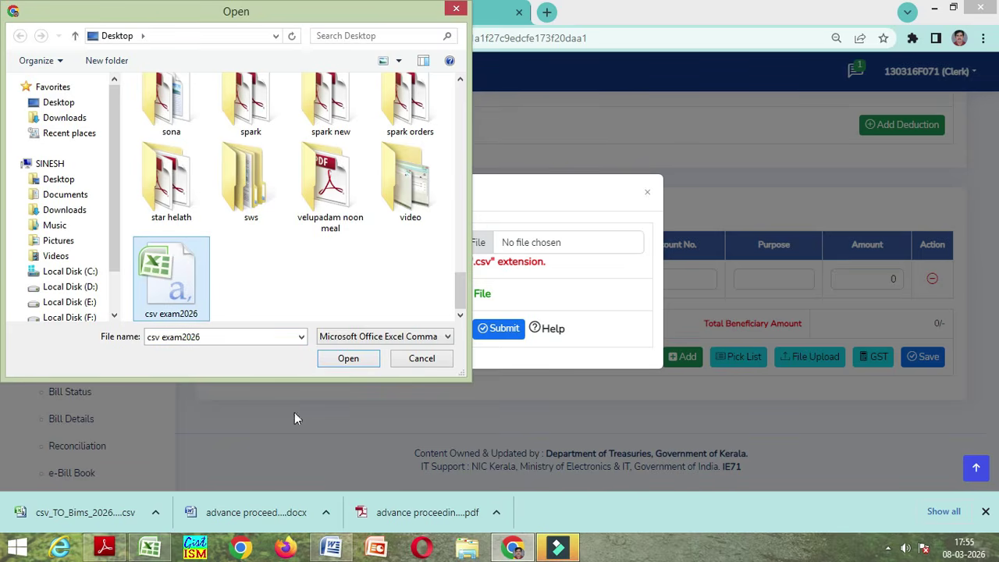
left_click(351, 361)
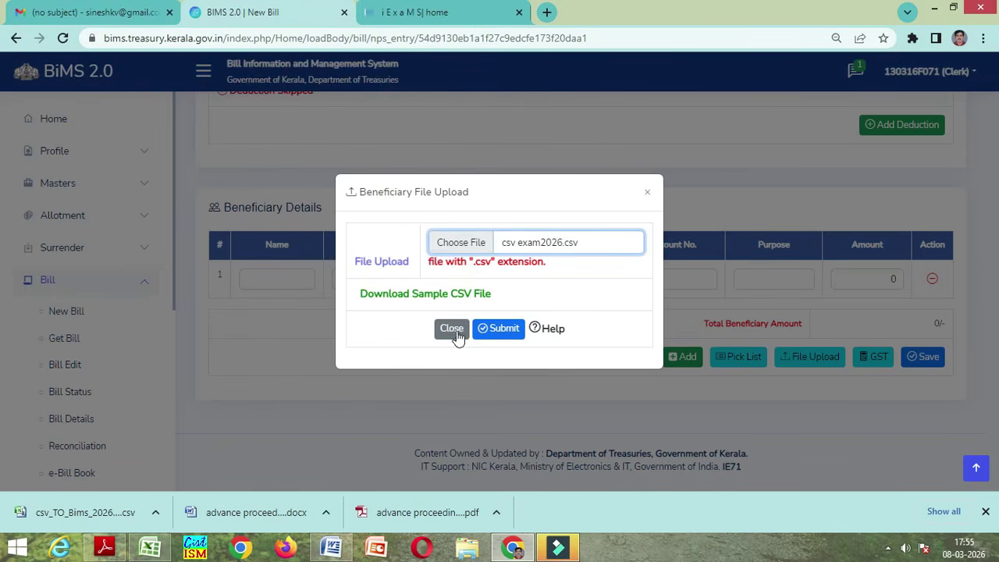
left_click(504, 331)
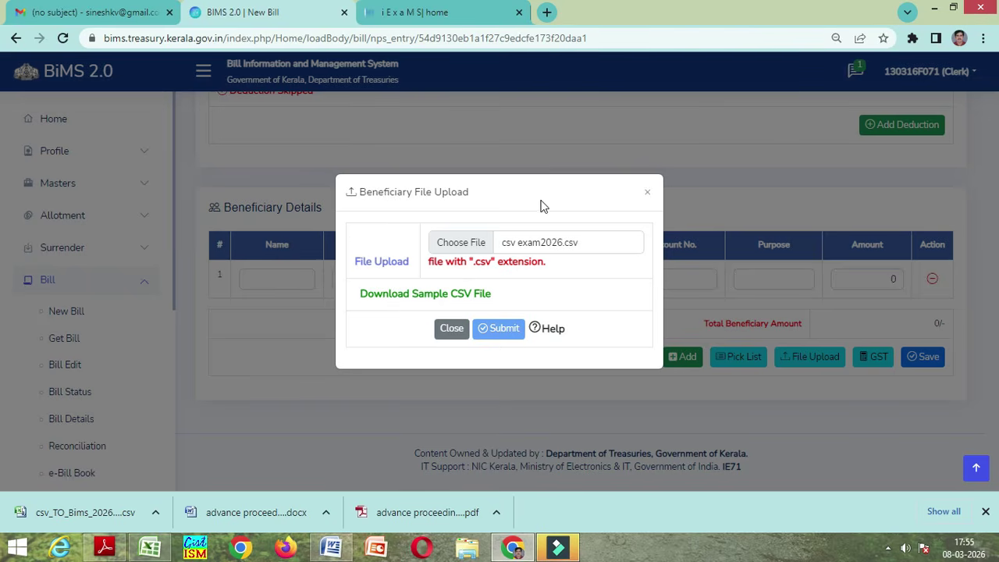
left_click(647, 194)
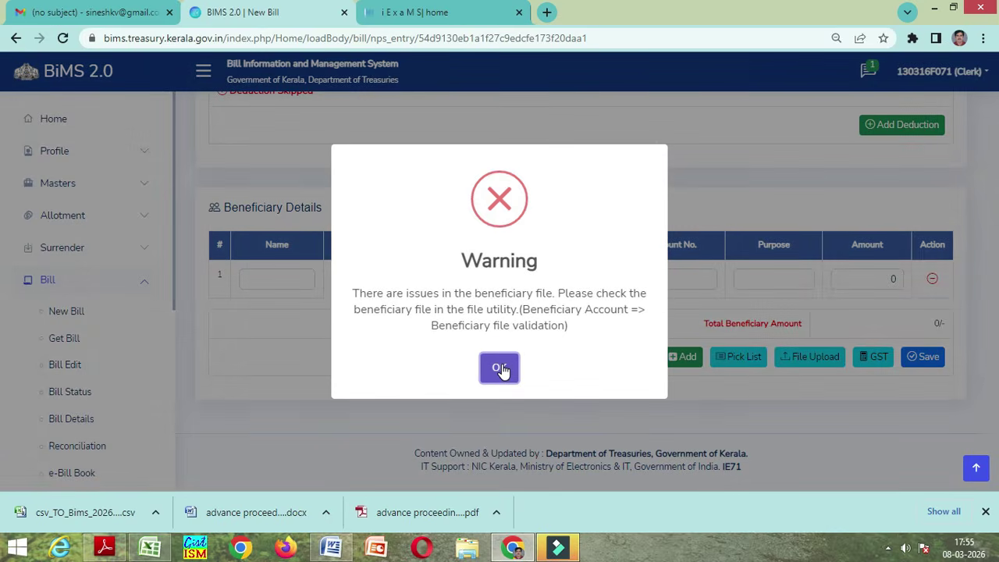
left_click(500, 368)
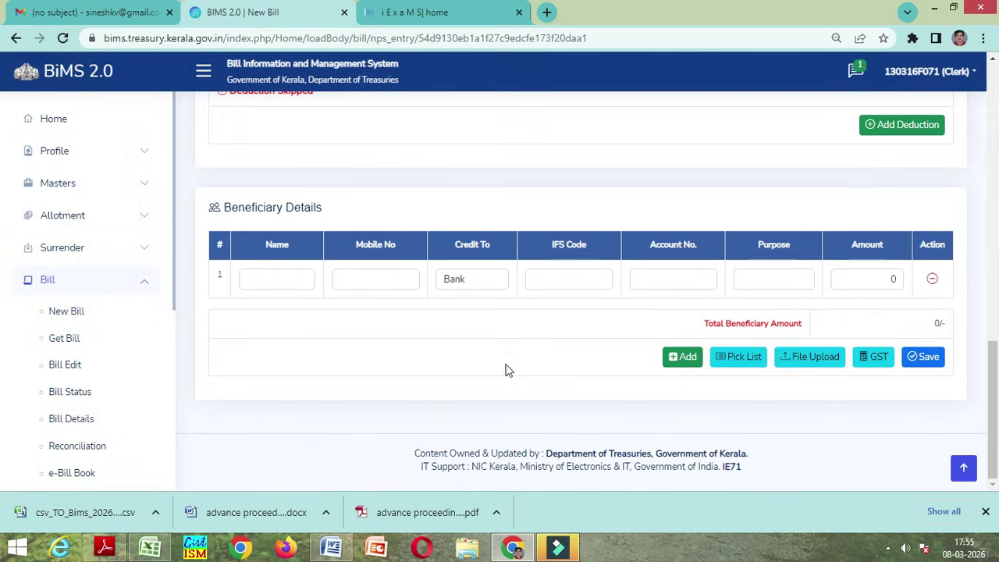
left_click(812, 361)
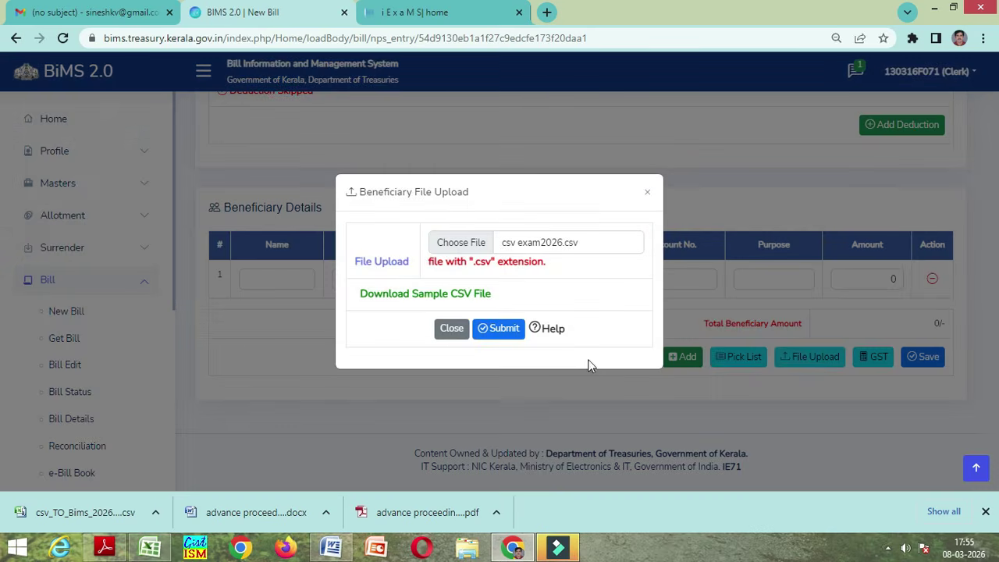
left_click(648, 192)
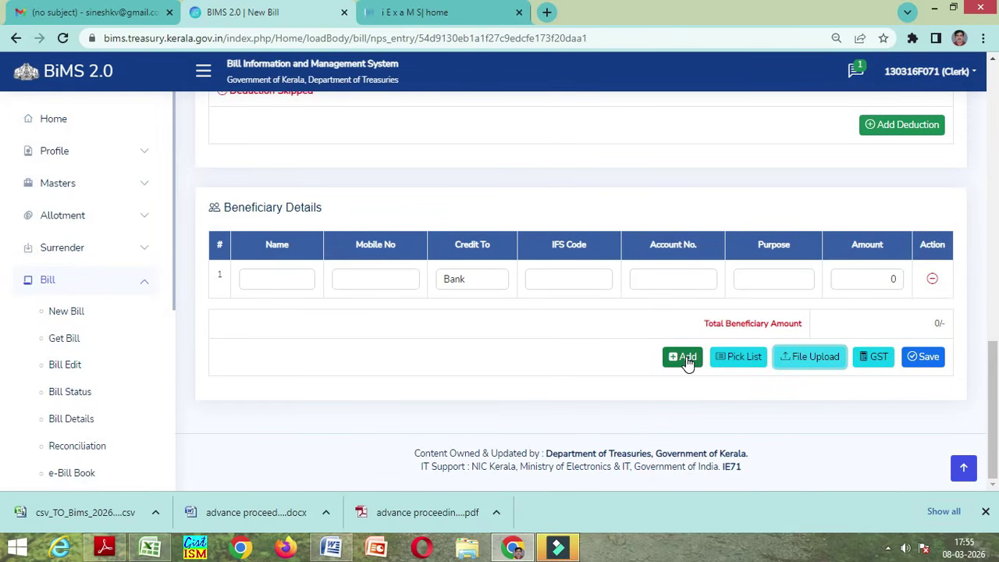
left_click(255, 273)
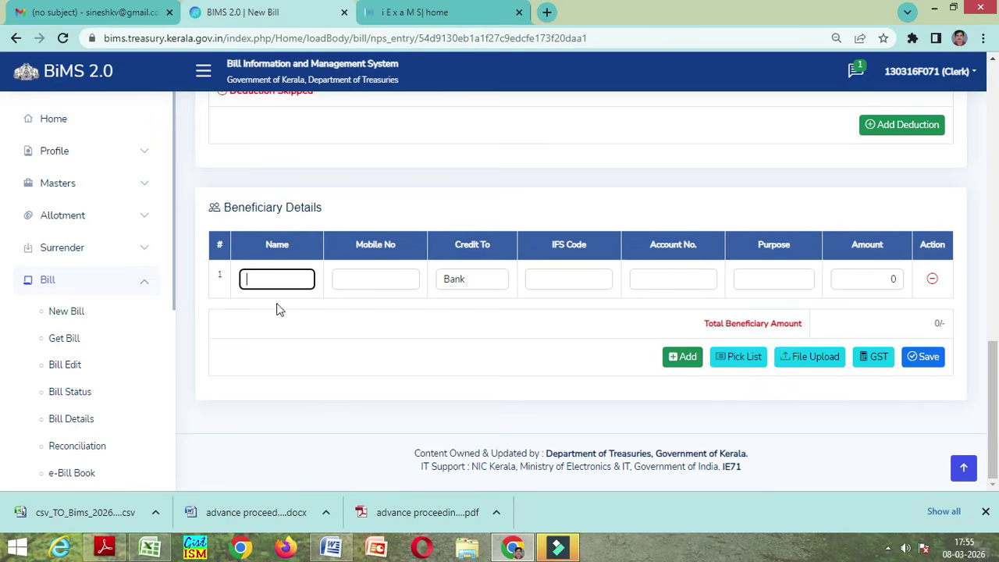
Try again to submit the already selected csv exam2026.csv in the beneficiary file upload.
left_click(812, 359)
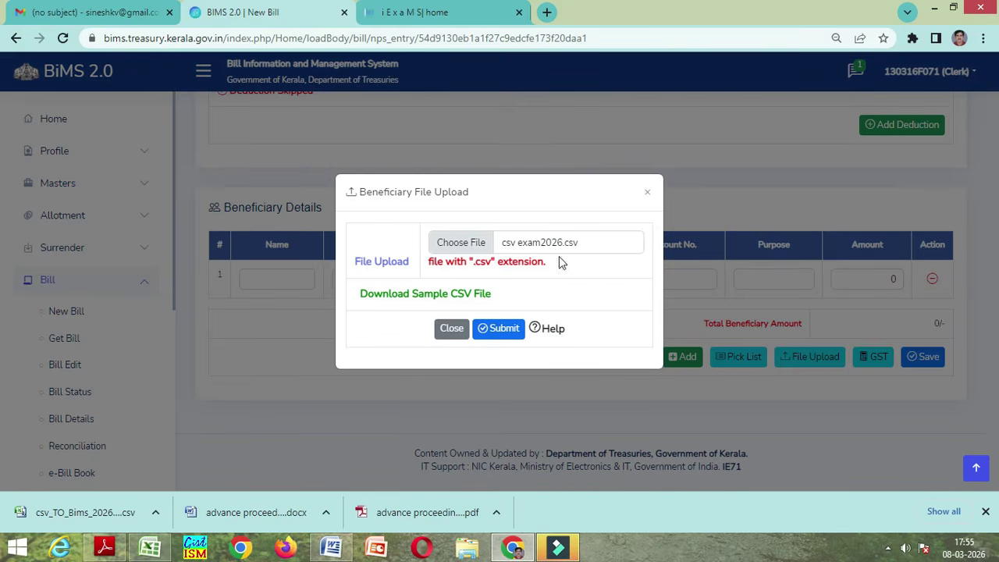
left_click(507, 329)
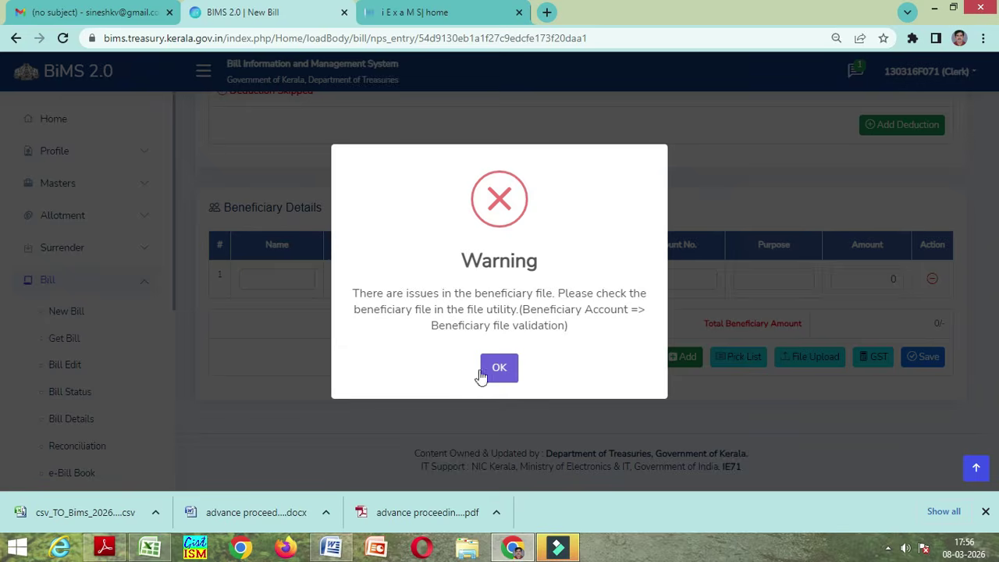
left_click(506, 369)
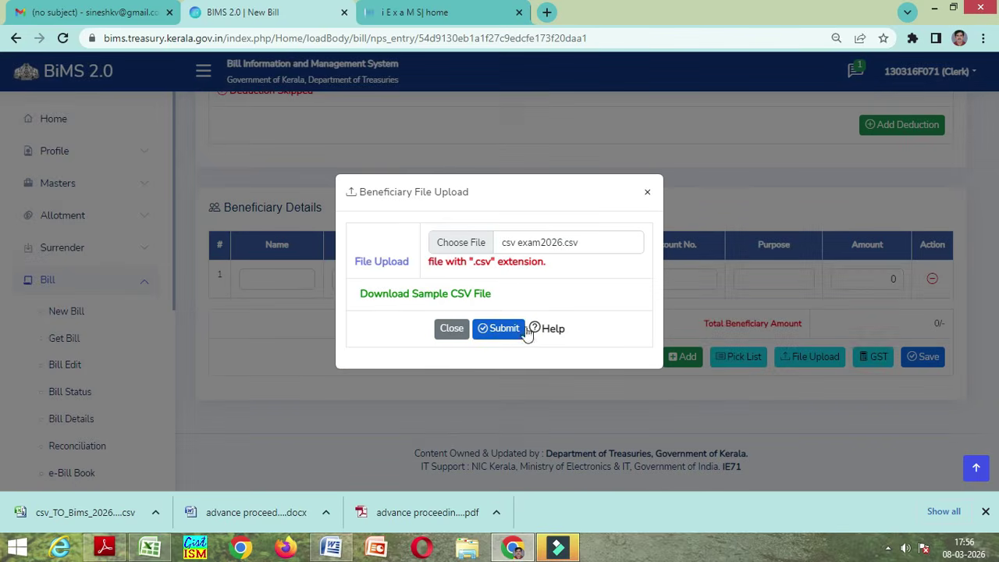
Close the beneficiary file upload dialog and open csv exam2026 from the desktop in Excel.
left_click(647, 193)
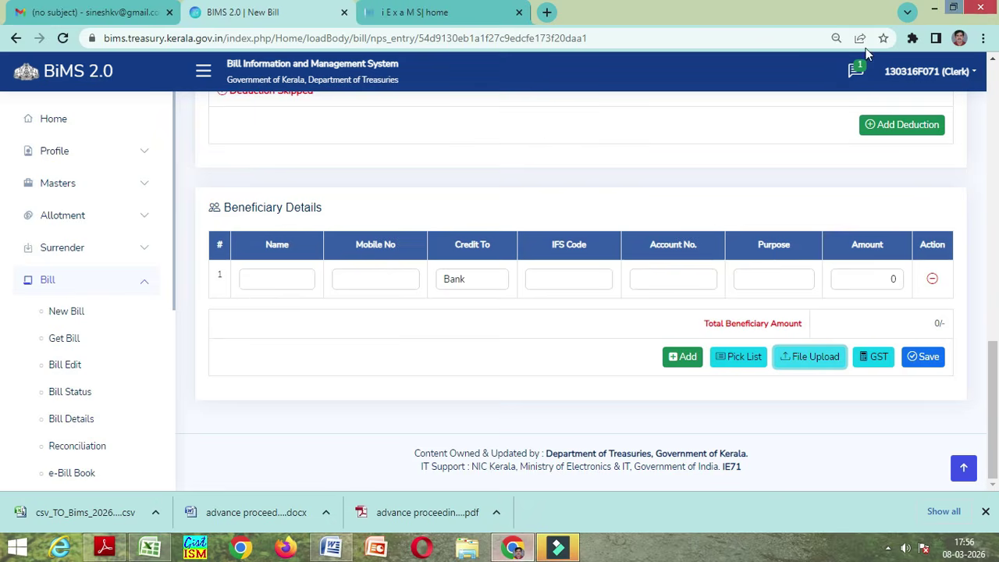
left_click(934, 9)
double_click(741, 328)
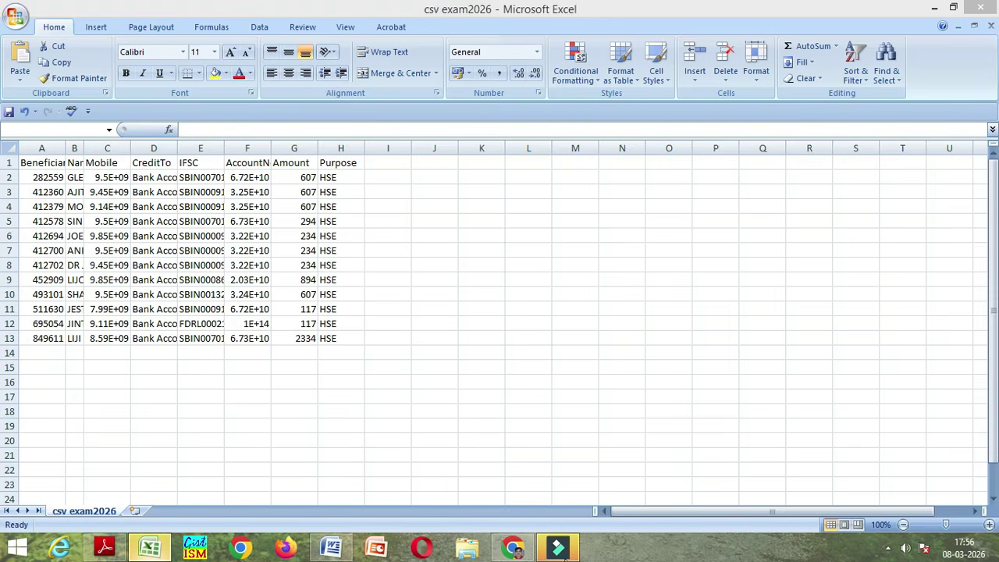
left_click(888, 547)
right_click(887, 472)
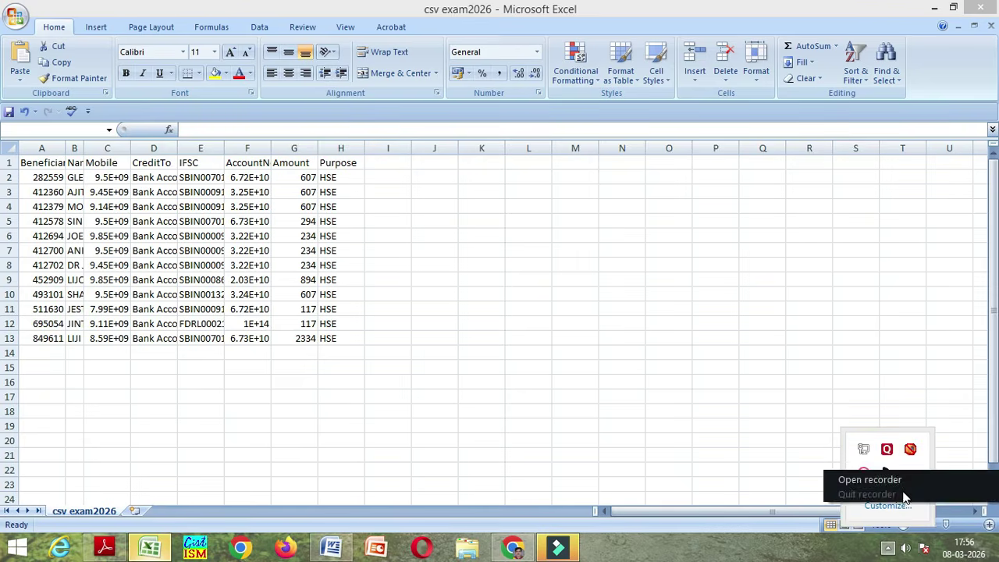
left_click(870, 480)
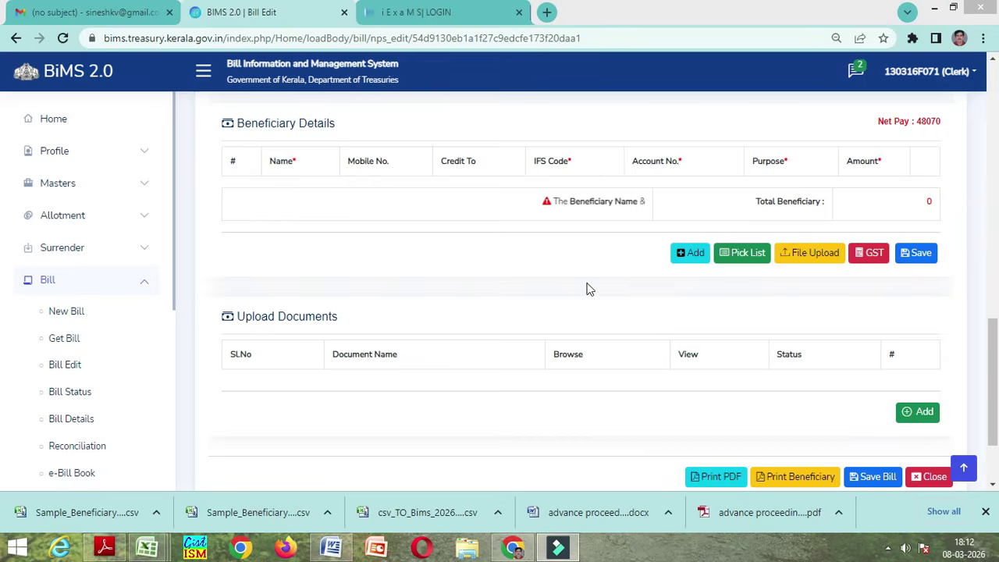
Upload csv exam2026.csv from the Desktop as the beneficiary file of the bill in BiMS Bill Edit.
mouse_move(994, 324)
left_mouse_down()
mouse_move(994, 101)
mouse_move(994, 318)
left_mouse_up()
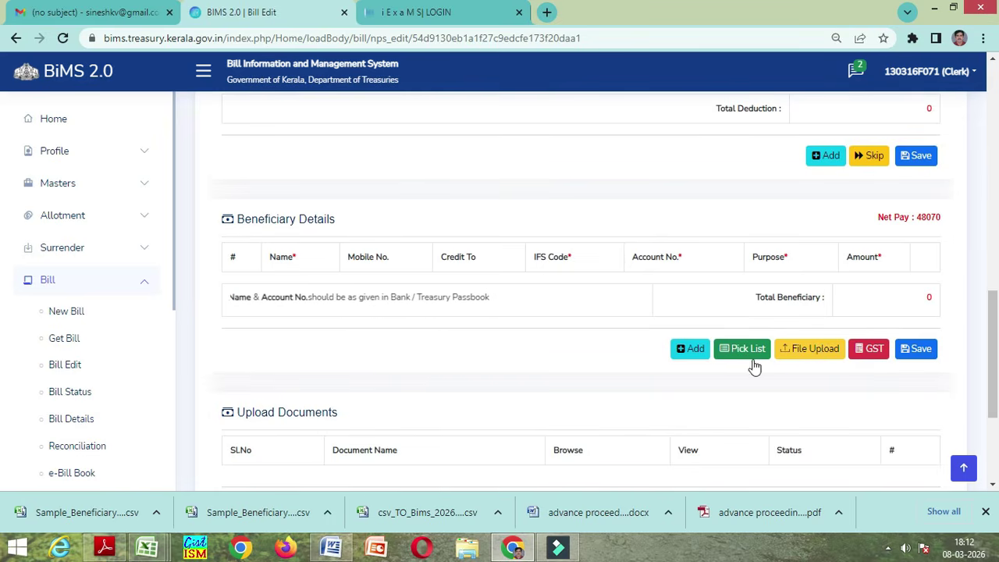
scroll(577, 304, "up", 3)
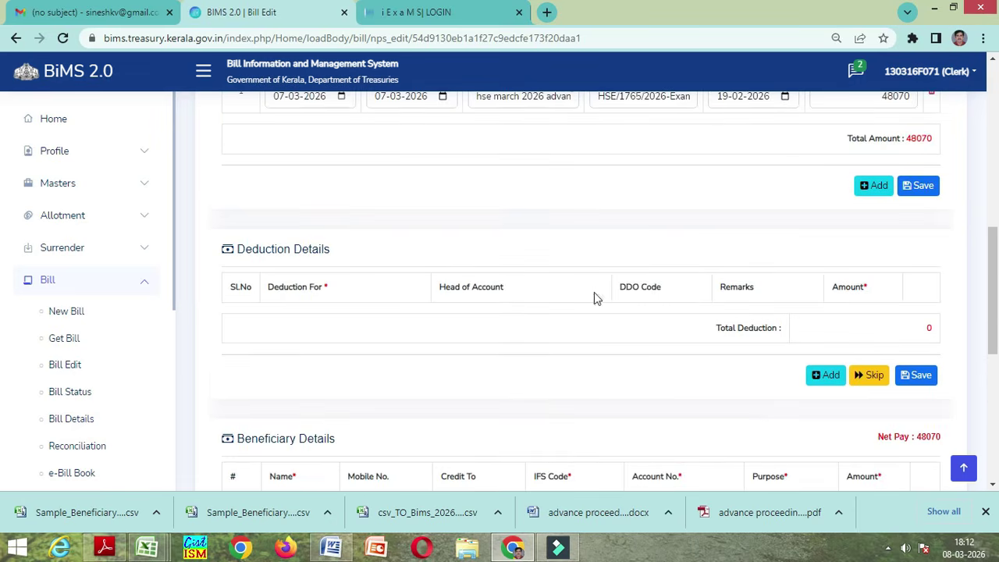
scroll(685, 303, "down", 2)
scroll(416, 273, "up", 3)
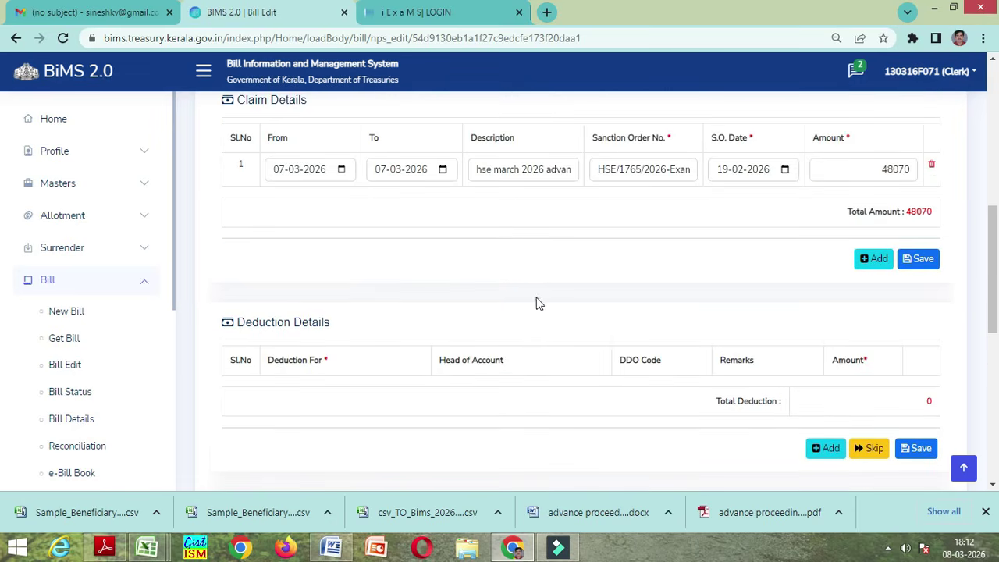
scroll(709, 229, "down", 5)
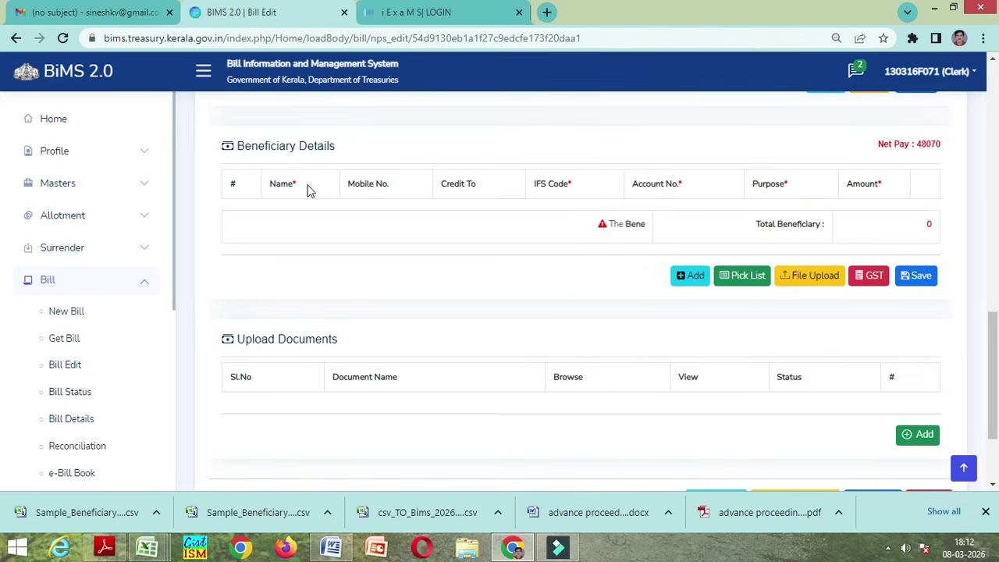
left_click(828, 275)
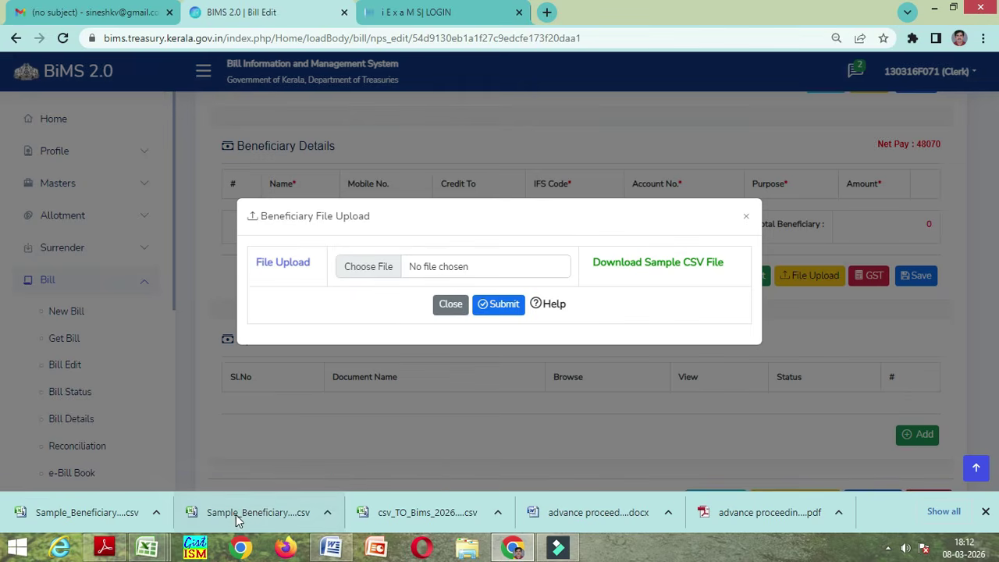
left_click(362, 269)
left_click_drag(461, 105, 467, 316)
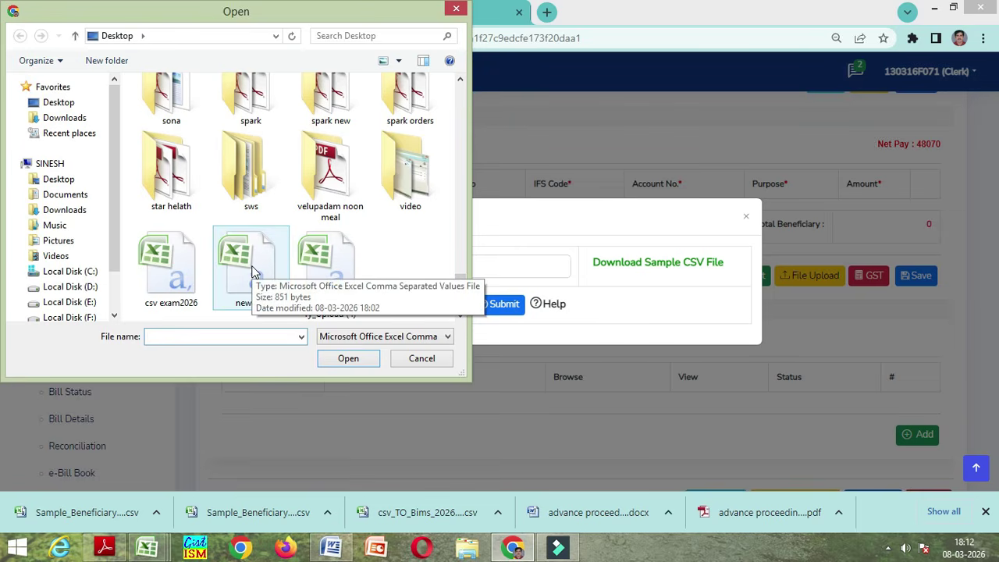
left_click(166, 273)
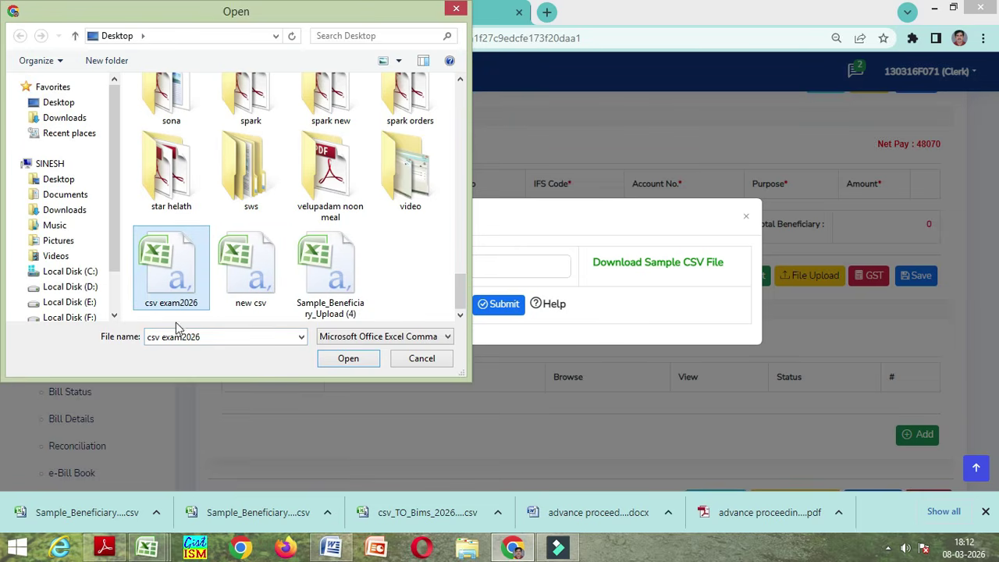
left_click(348, 359)
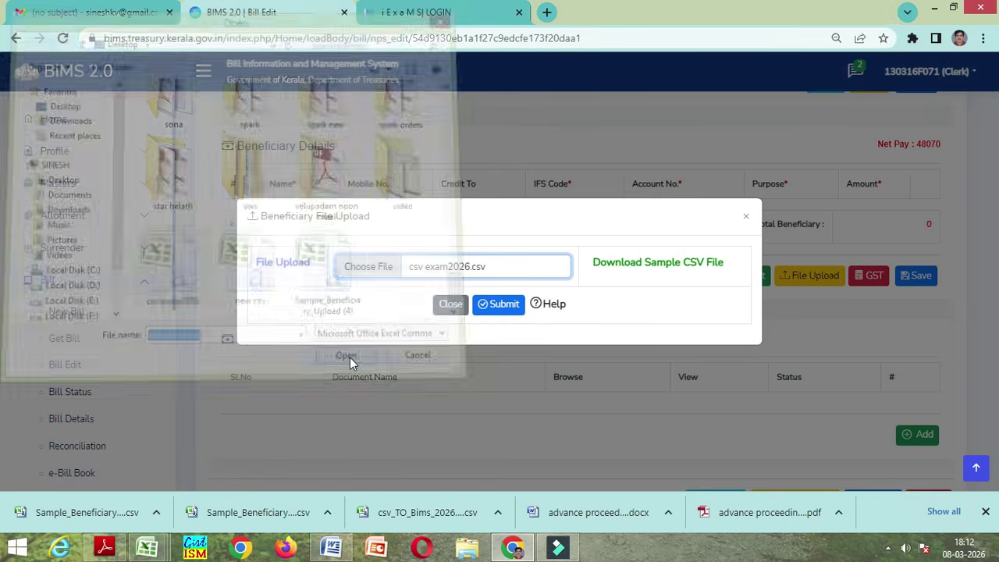
left_click(503, 305)
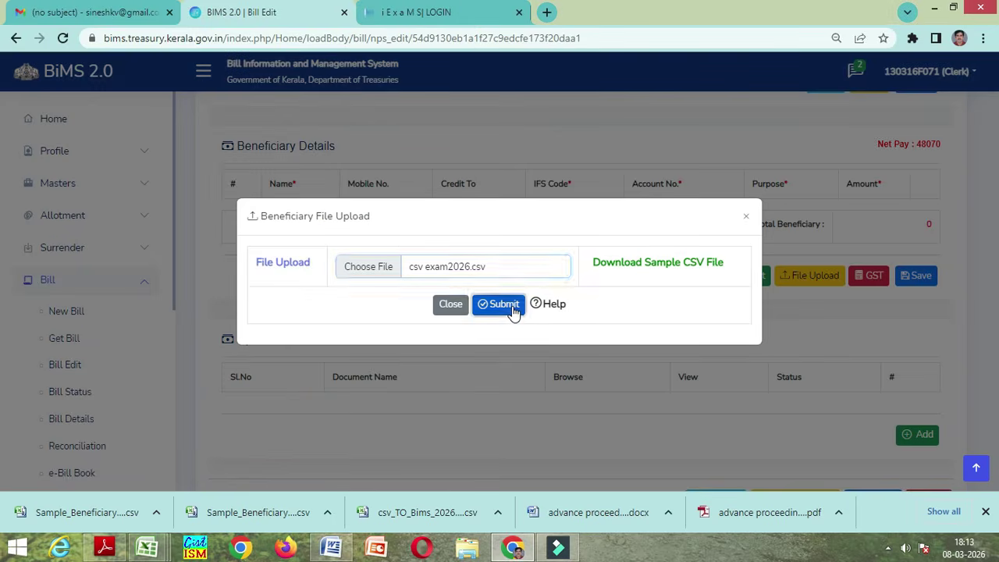
Review the uploaded beneficiary rows and compare the beneficiary total with the bill's net pay.
scroll(512, 306, "down", 4)
scroll(512, 312, "down", 2)
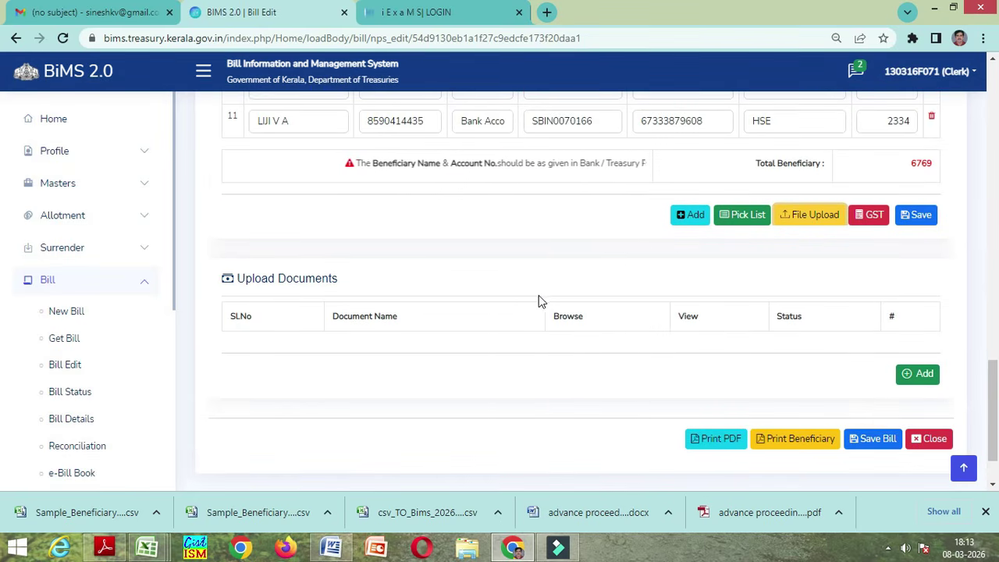
scroll(851, 192, "down", 1)
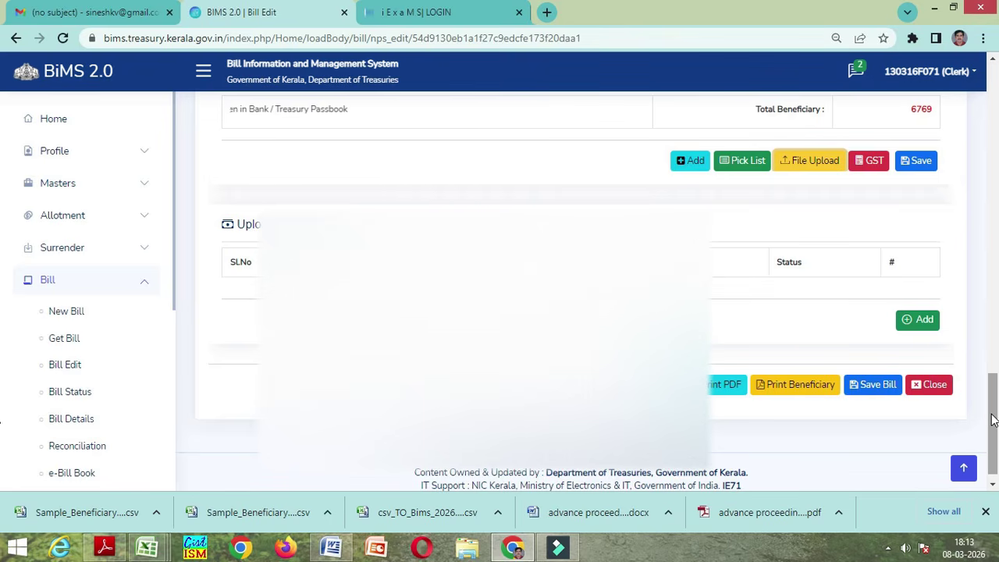
scroll(993, 419, "up", 1)
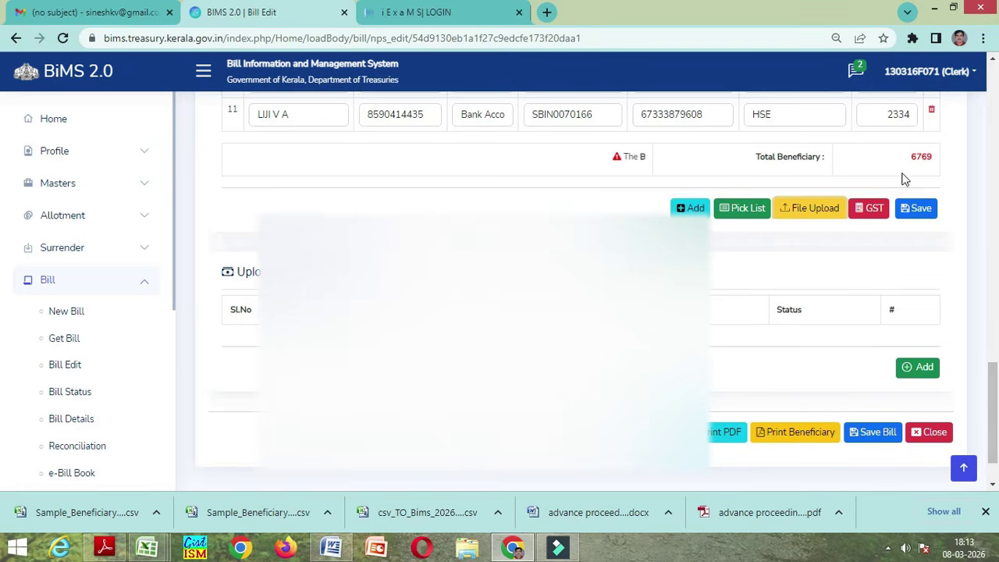
scroll(829, 281, "up", 10)
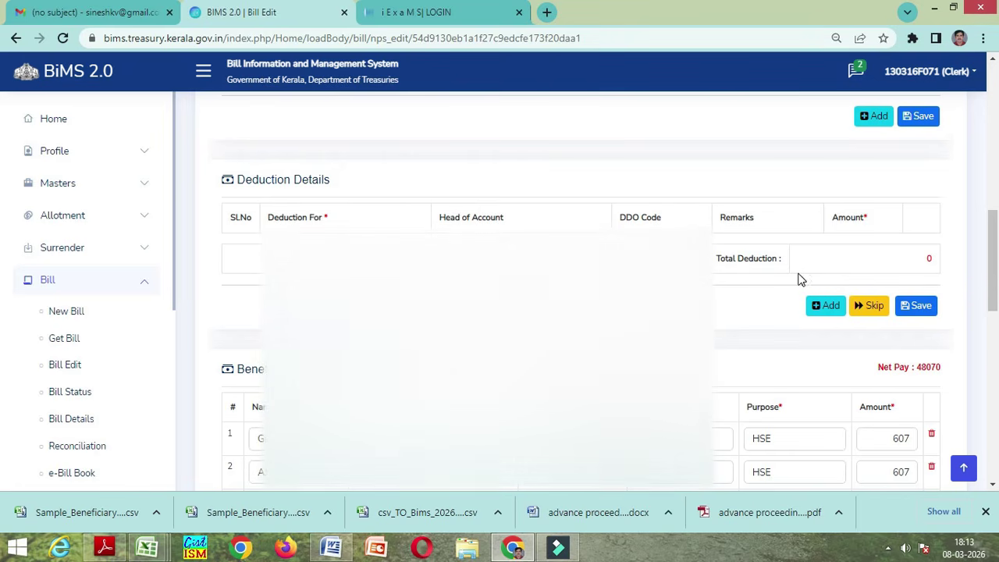
Add a twelfth row to the beneficiary details and enter PRINCIPAL as its name.
scroll(801, 280, "down", 10)
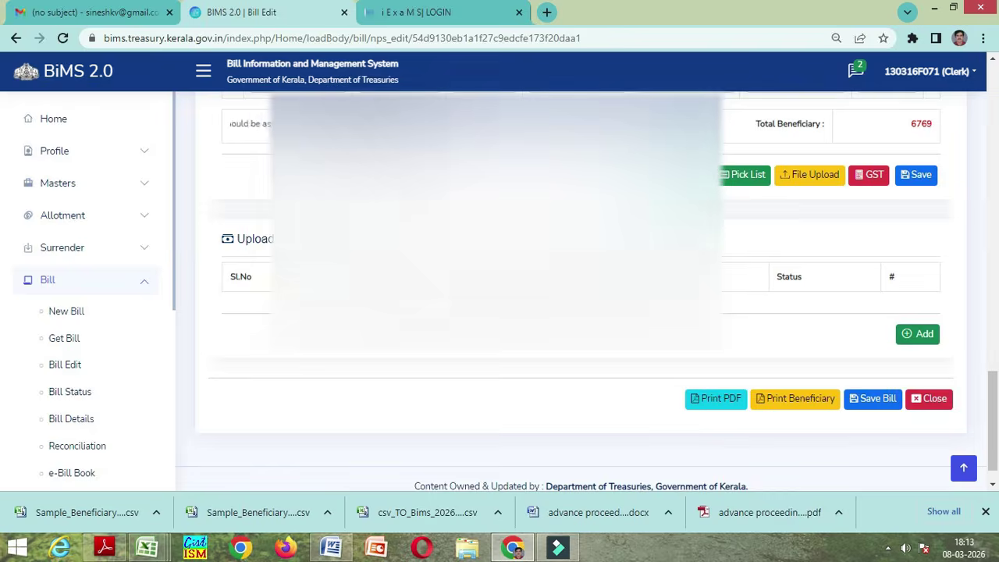
scroll(582, 234, "up", 3)
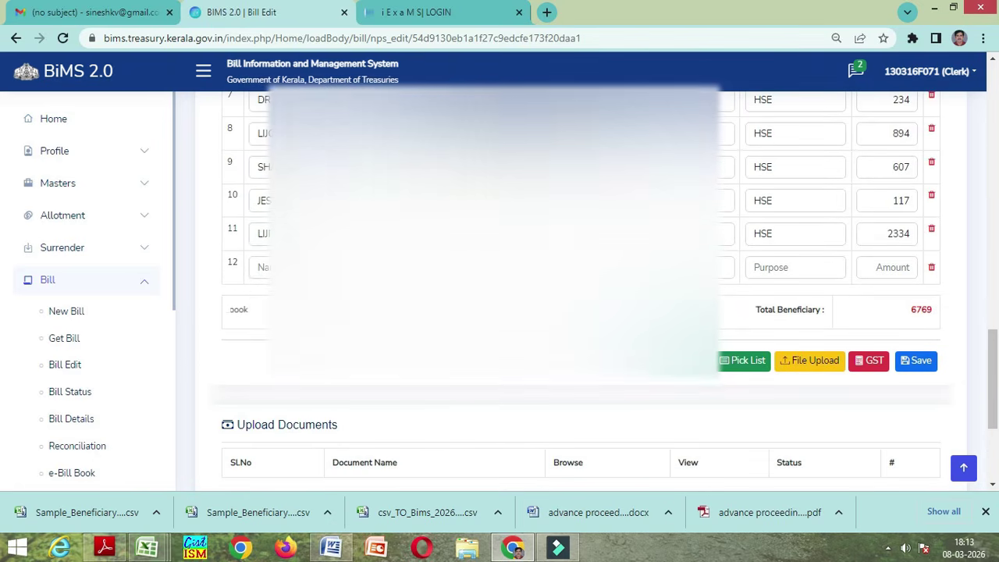
scroll(582, 289, "up", 4)
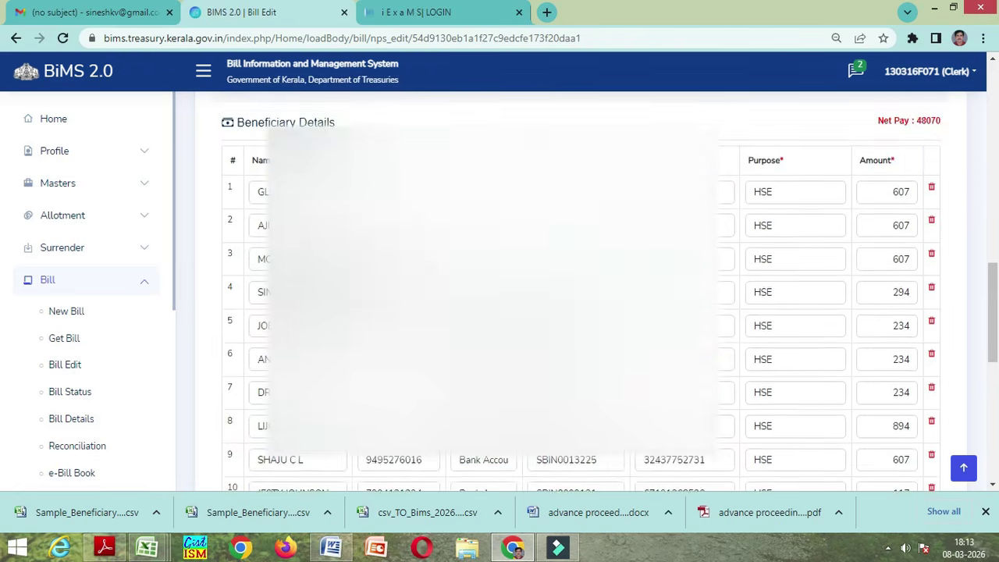
scroll(582, 289, "down", 3)
left_click(259, 340)
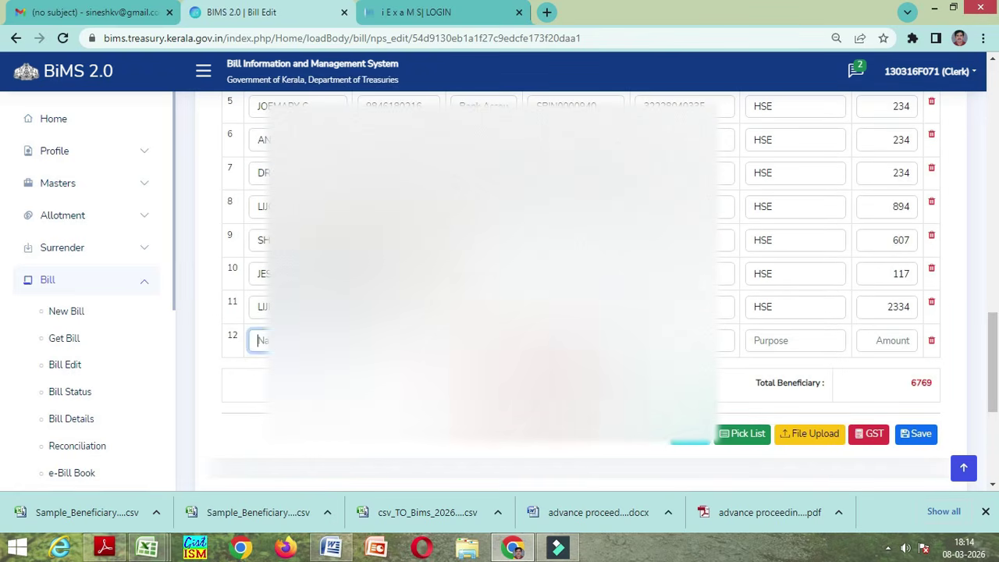
scroll(582, 274, "down", 2)
scroll(581, 274, "down", 1)
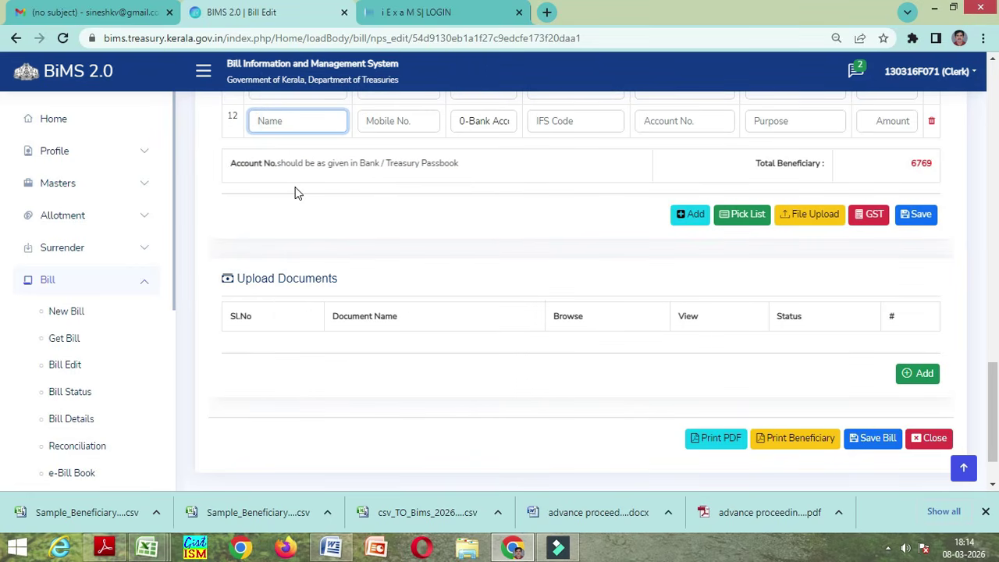
type("pri")
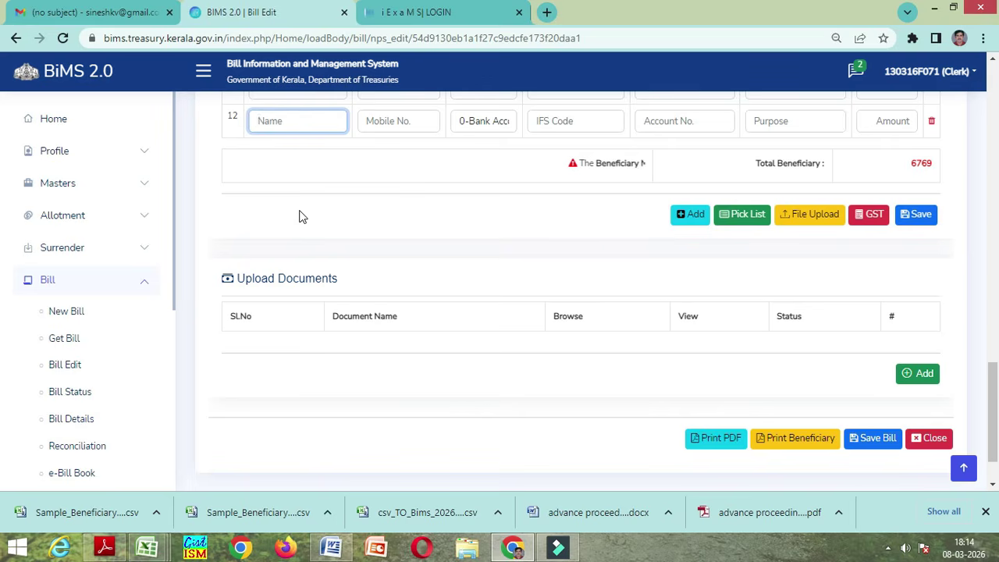
type("P")
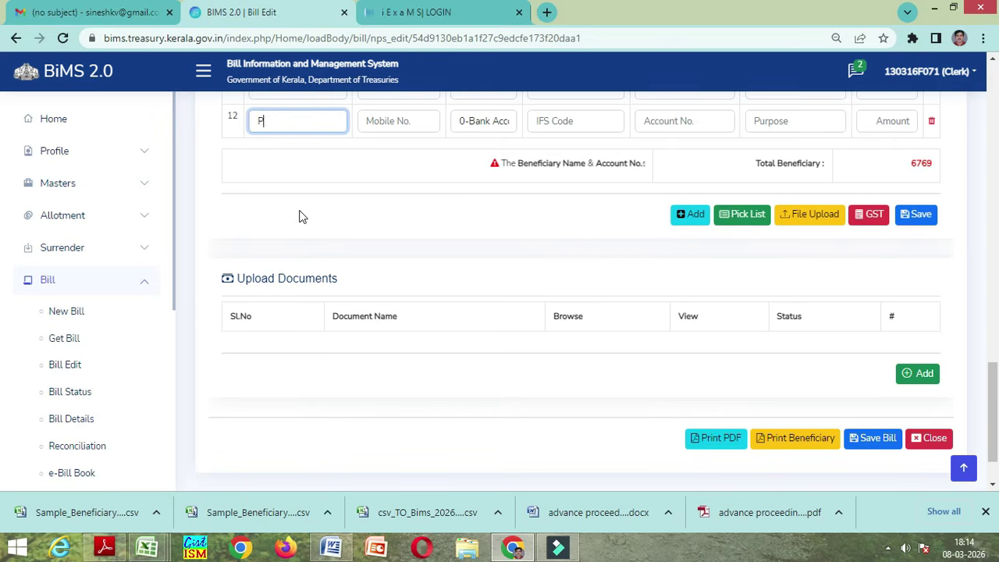
type("RIN")
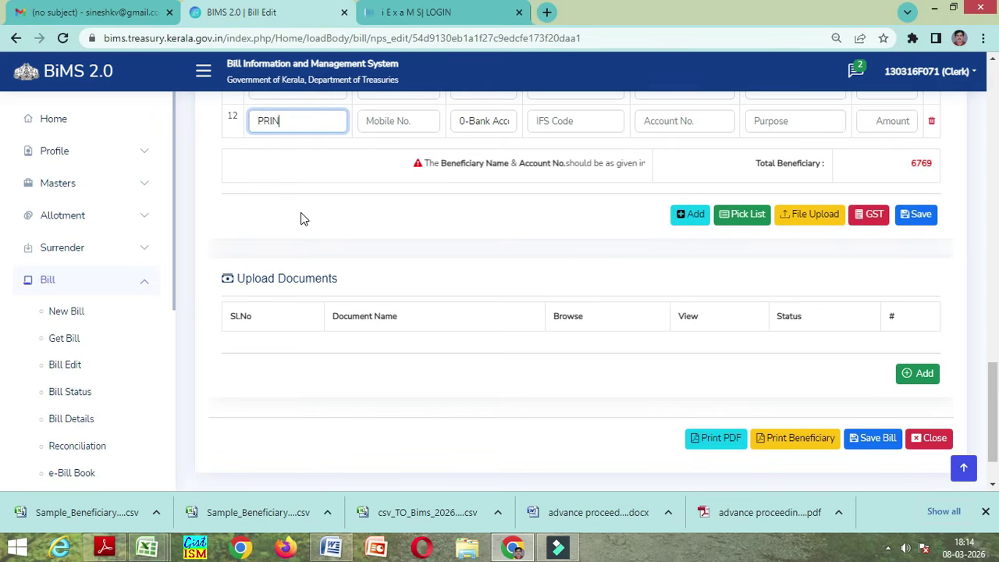
type("CIPAL")
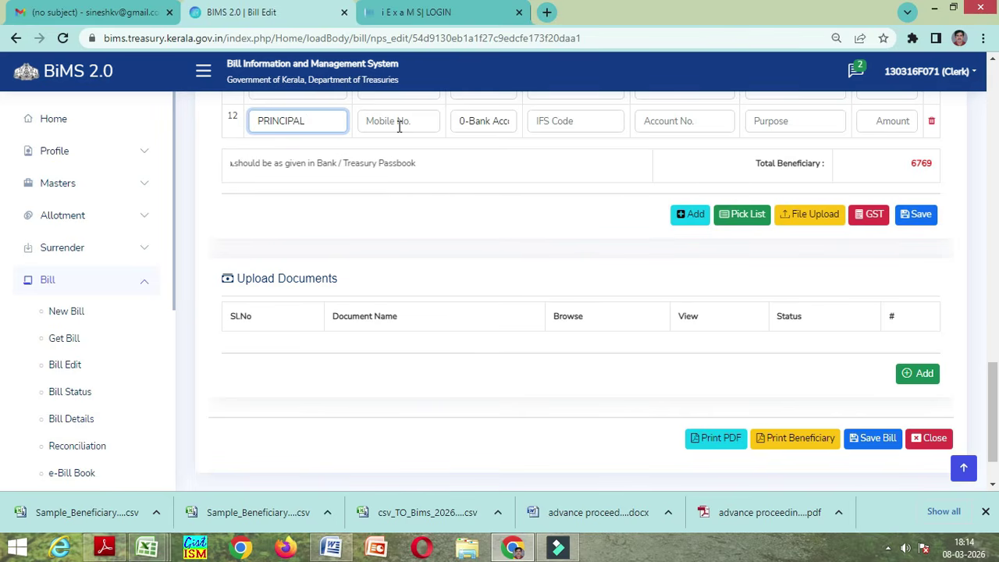
Set the Credit To account type of the PRINCIPAL beneficiary row to 14-STSB.
left_click(392, 117)
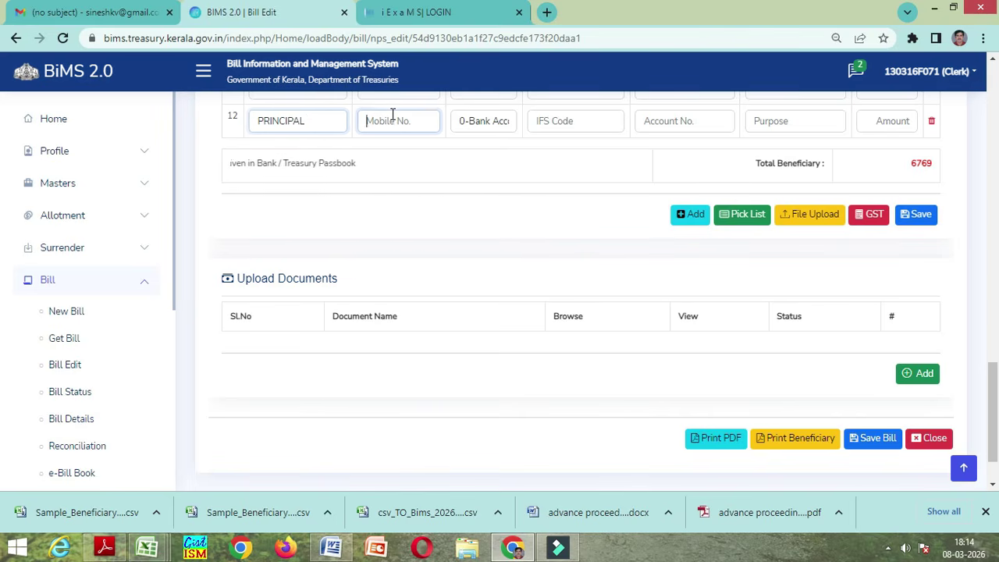
left_click(507, 121)
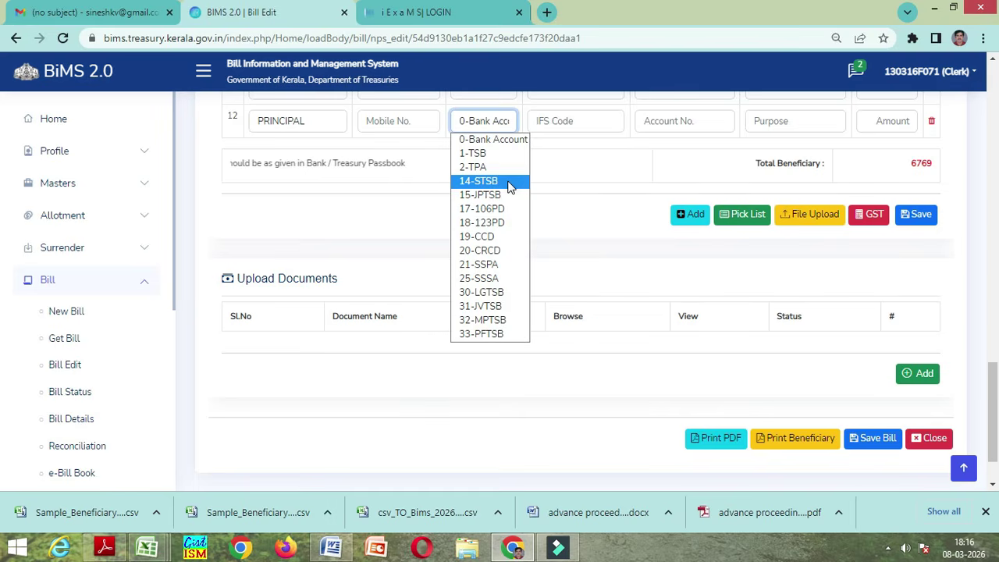
left_click(513, 141)
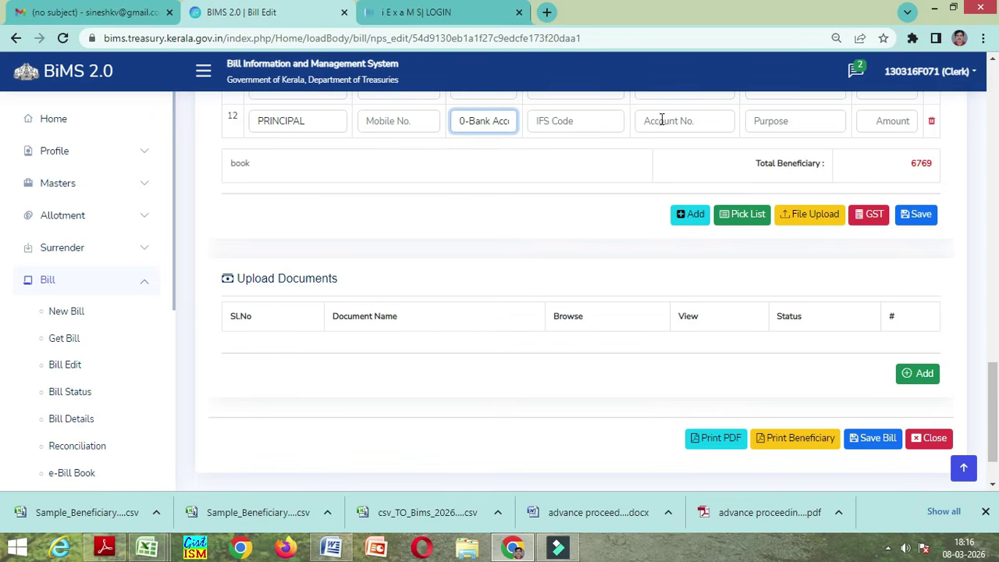
left_click(484, 123)
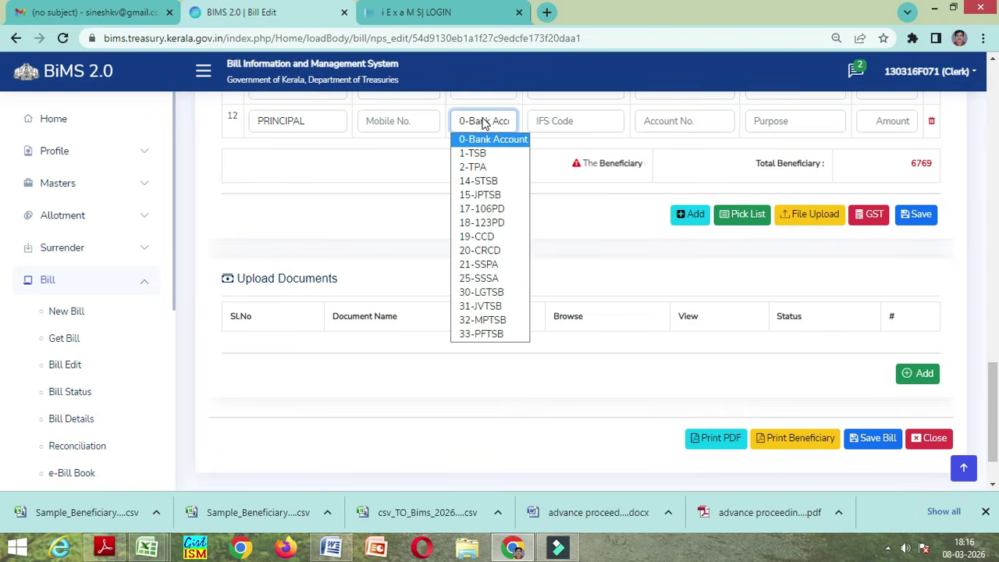
left_click(501, 185)
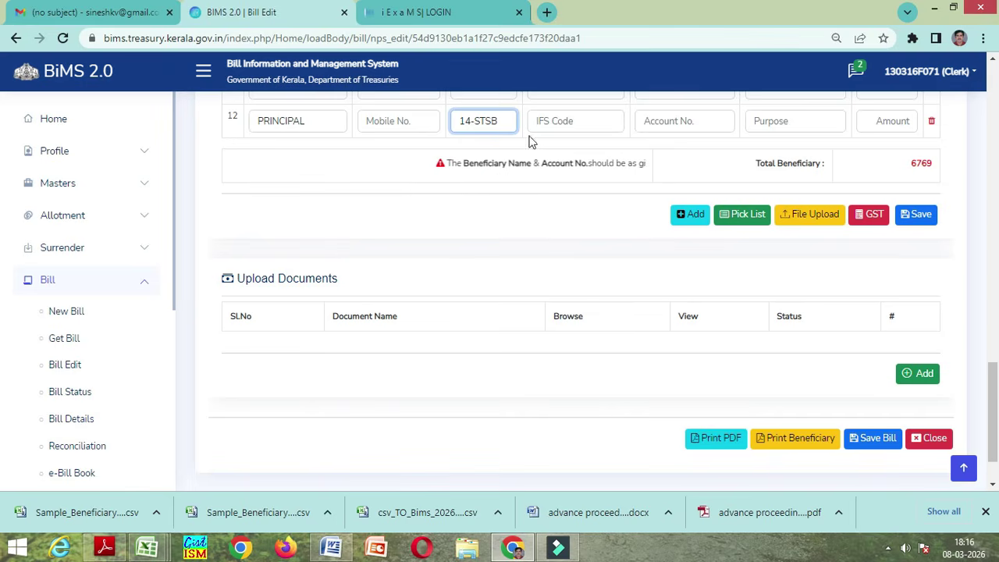
Try an amount of 41184 for the PRINCIPAL beneficiary row and check the beneficiary total.
left_click(894, 121)
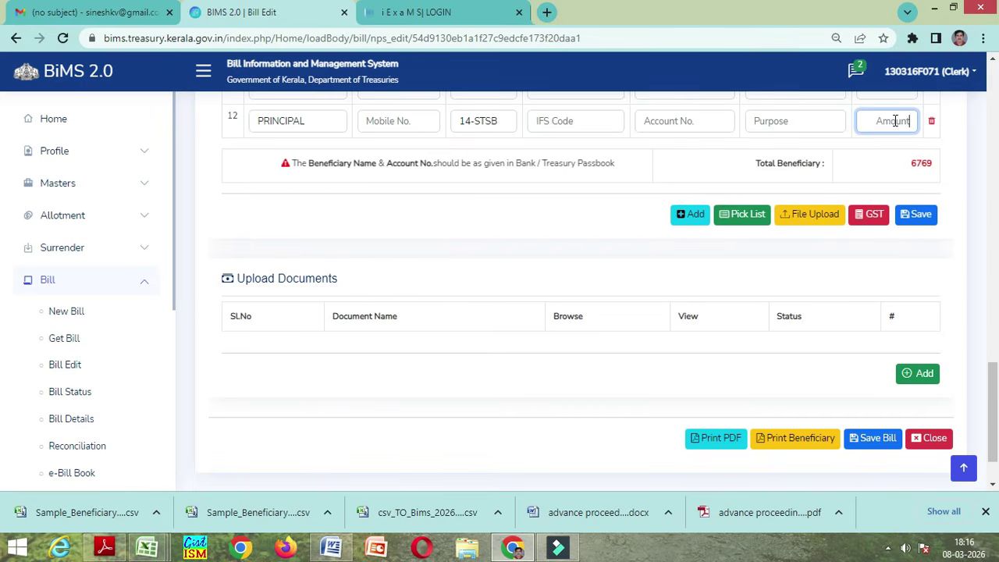
type("41")
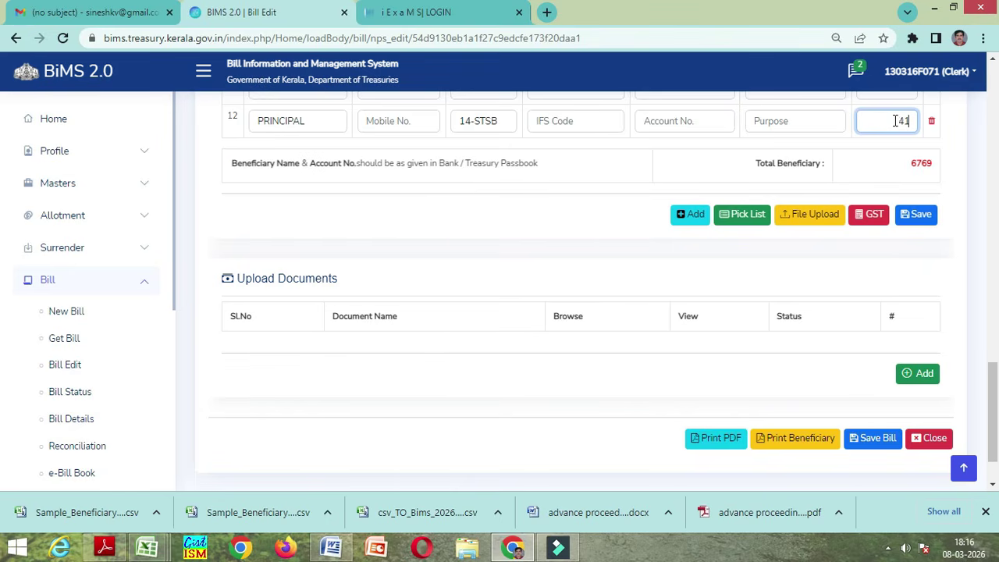
type("184")
left_click(875, 164)
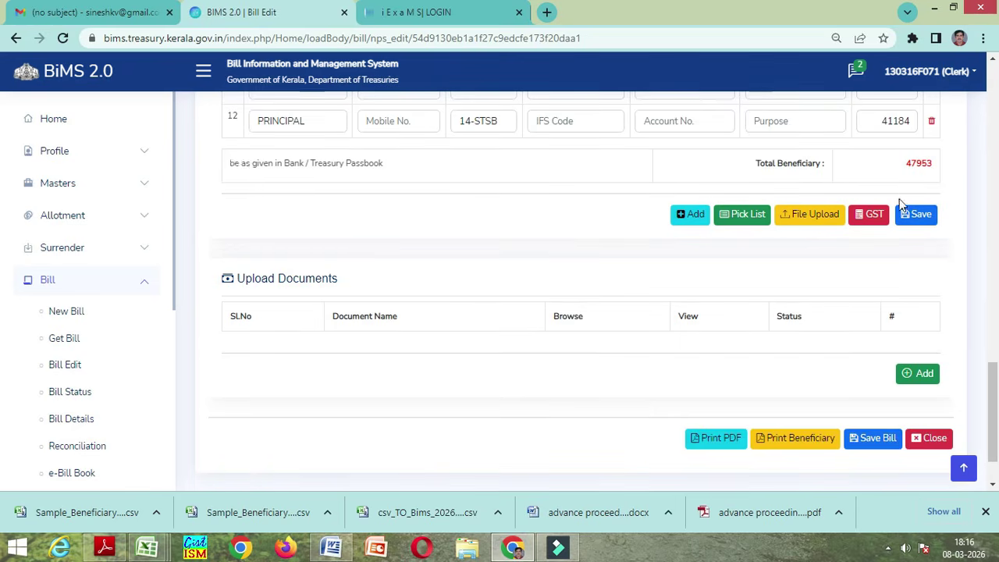
Clear the PRINCIPAL row's amount to check the total of the uploaded beneficiaries, and re-enter 41184.
left_click(911, 121)
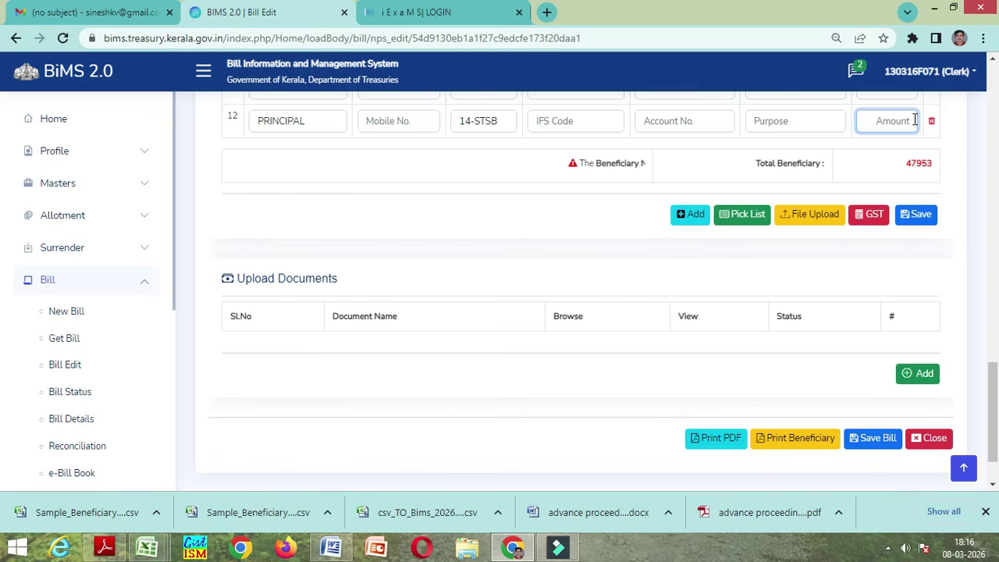
left_click(867, 172)
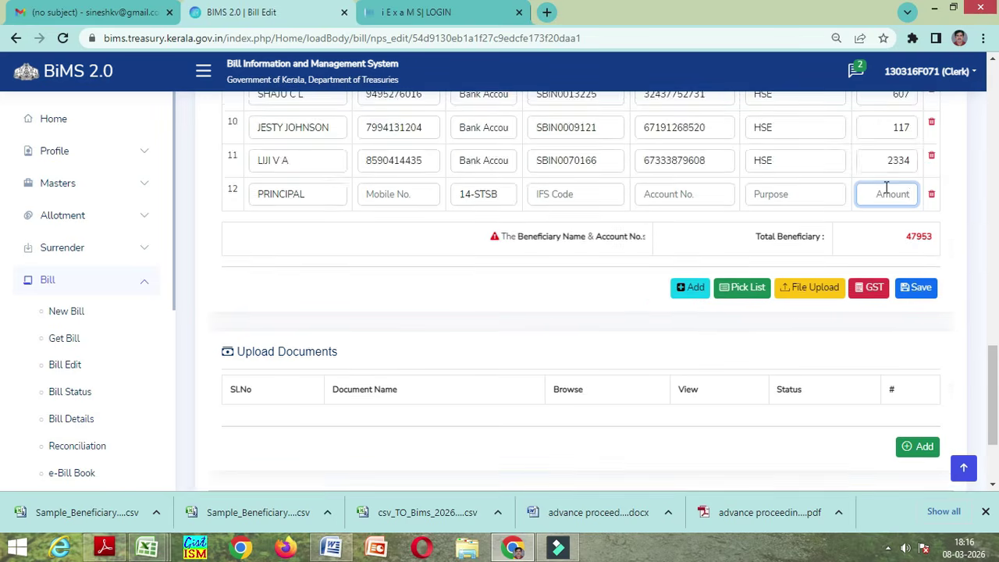
left_click(896, 166)
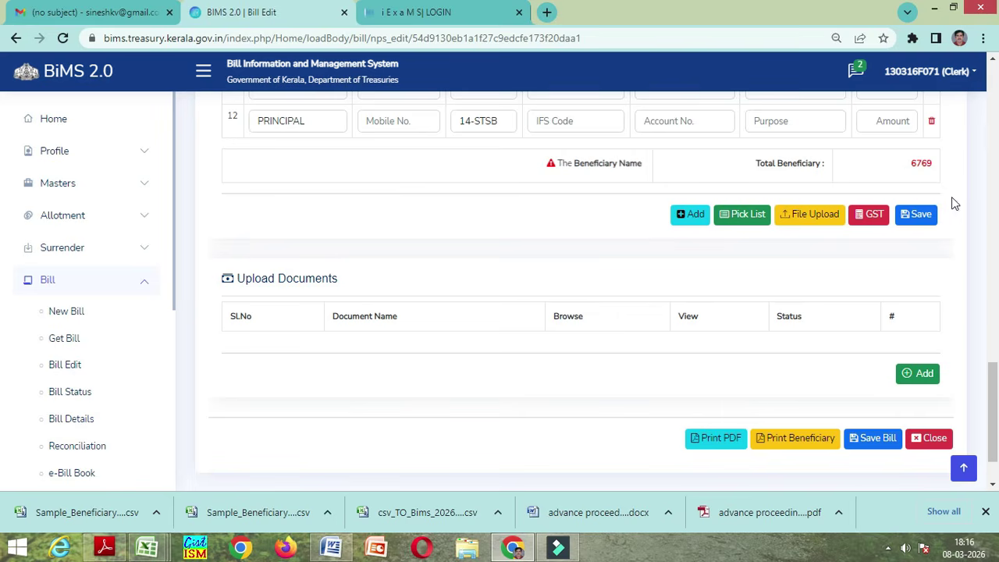
left_click(894, 122)
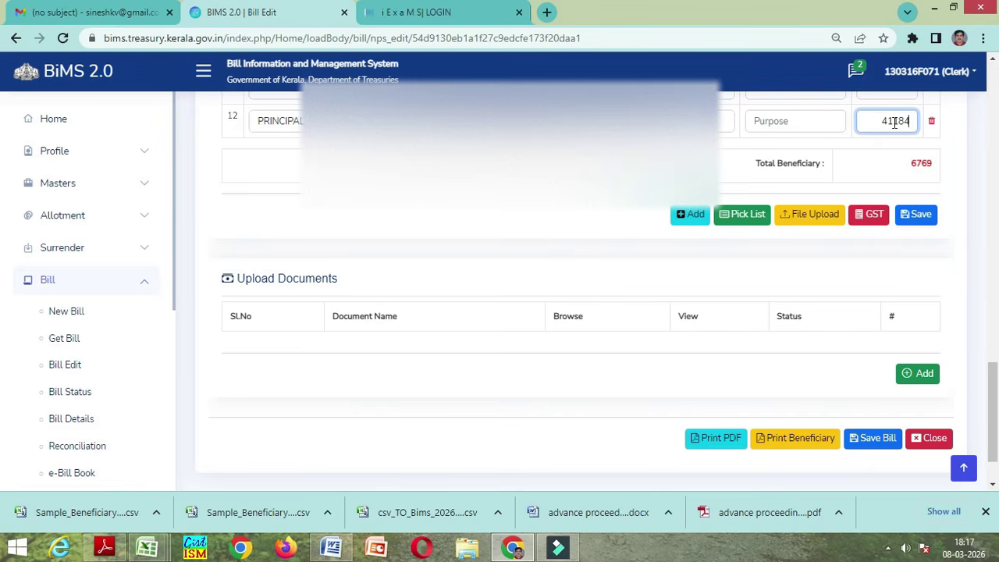
left_click(880, 162)
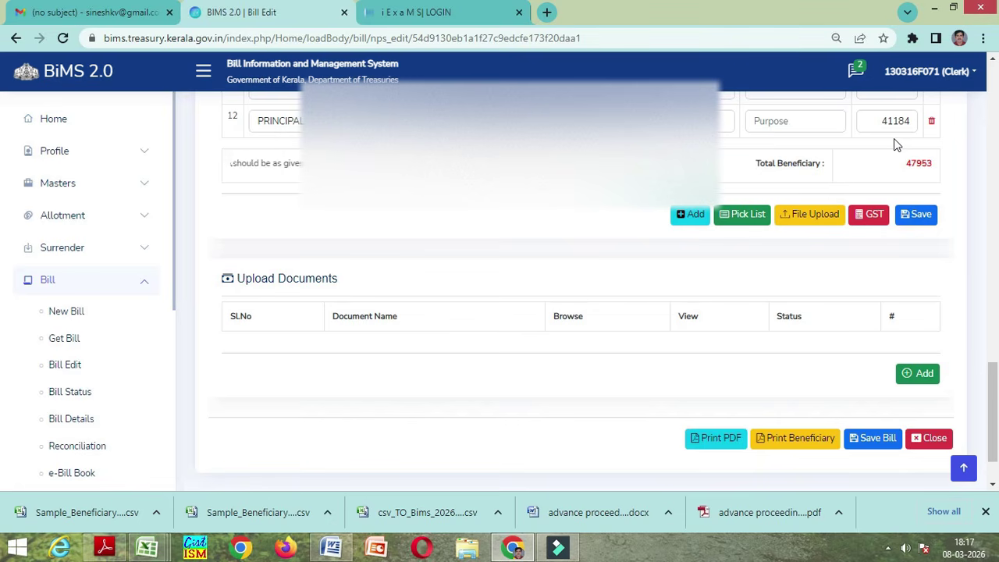
Set the PRINCIPAL beneficiary row's amount to 41301 and check the beneficiary rows and total.
left_click(910, 121)
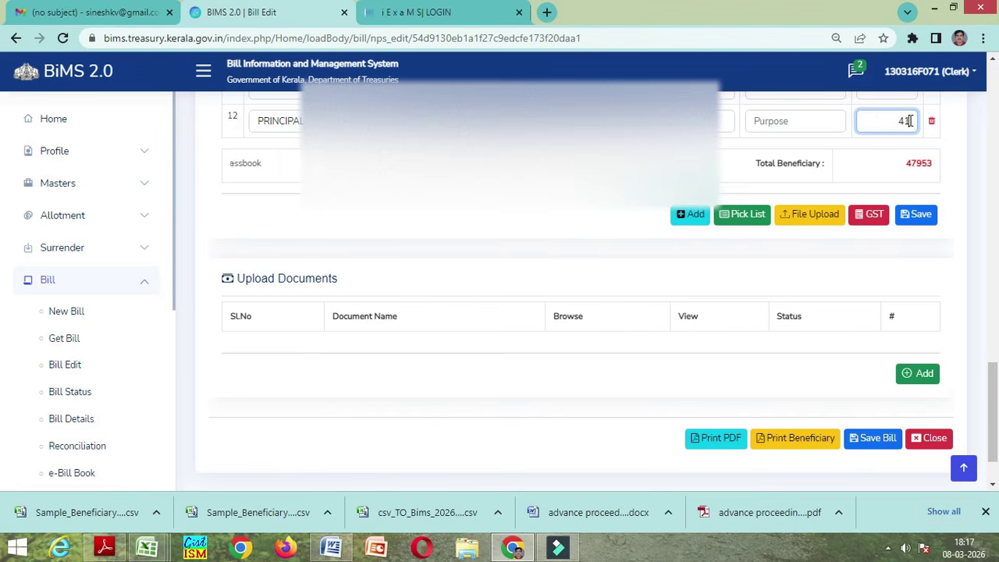
type("41301")
left_click(871, 178)
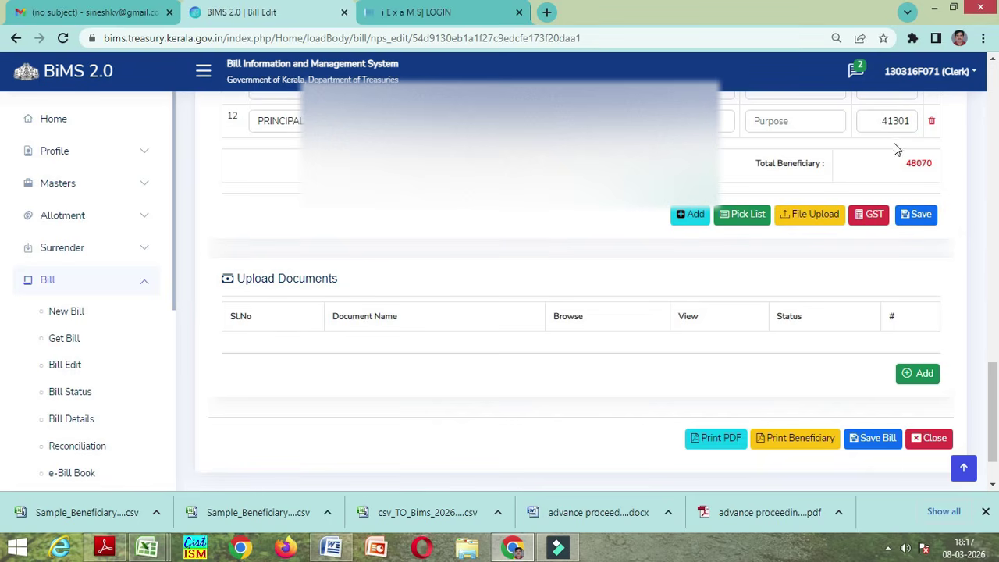
scroll(925, 245, "up", 10)
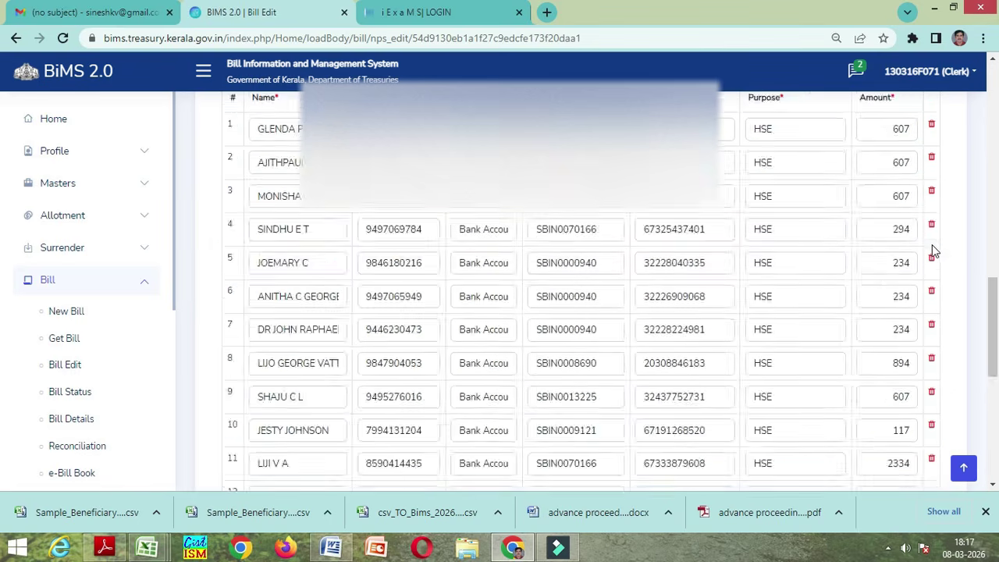
scroll(937, 271, "down", 10)
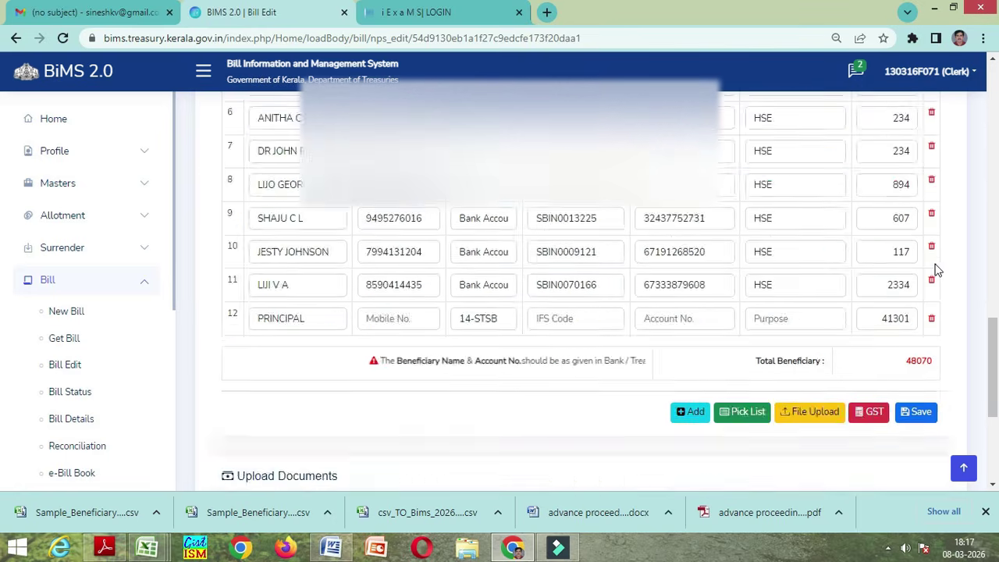
scroll(910, 216, "up", 1)
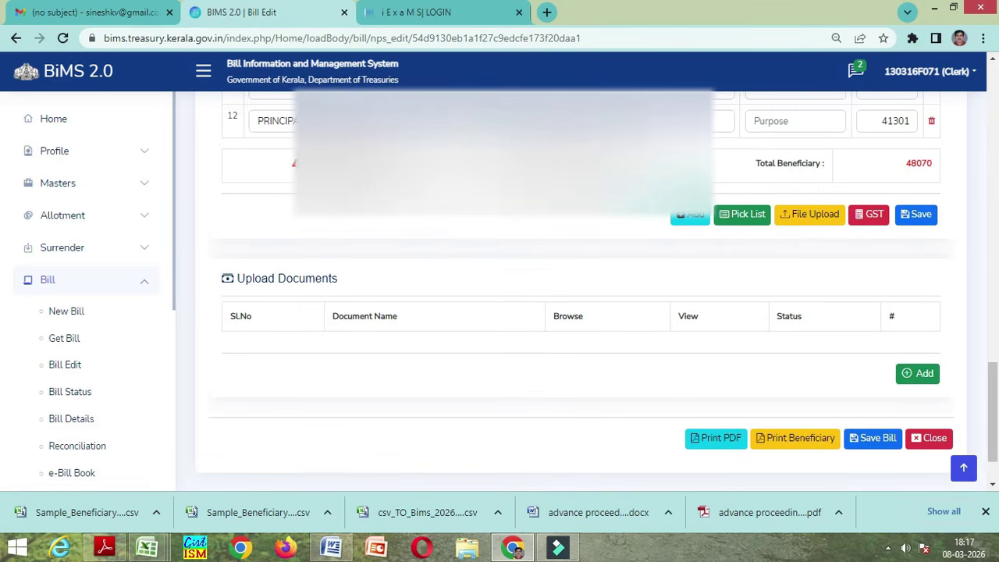
Enter HSE as the purpose of the PRINCIPAL beneficiary row.
left_click(788, 121)
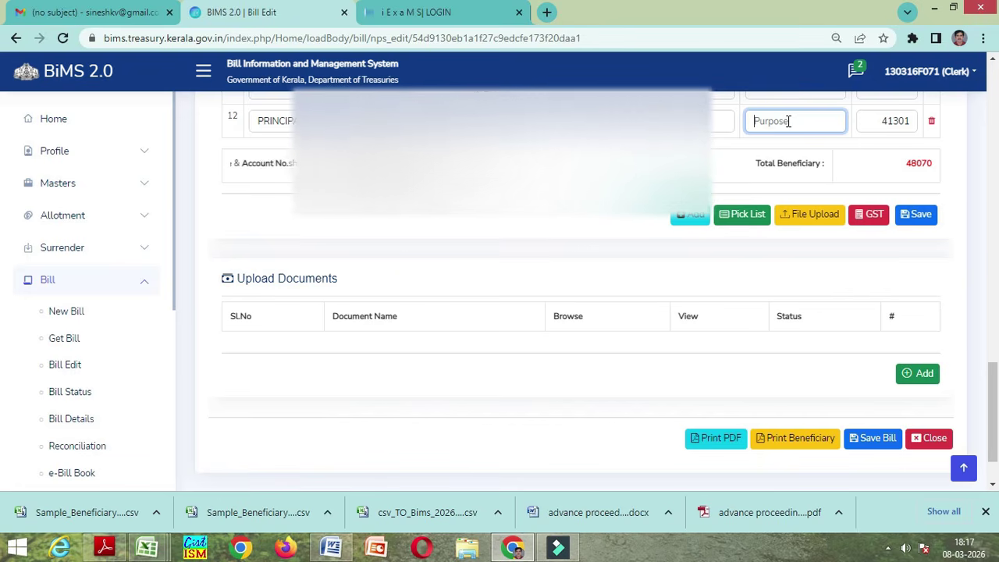
scroll(786, 123, "up", 1)
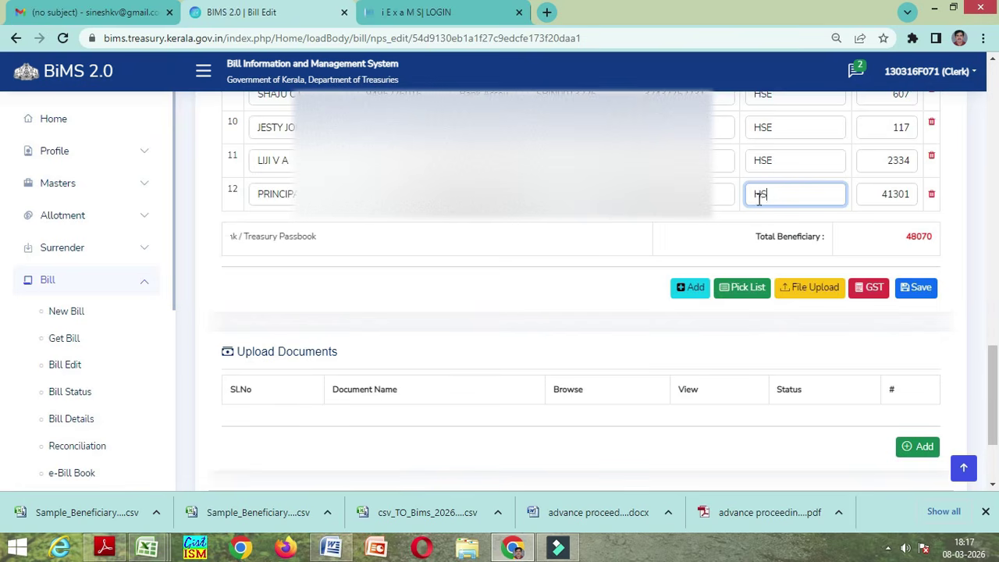
scroll(760, 229, "down", 2)
scroll(760, 229, "up", 1)
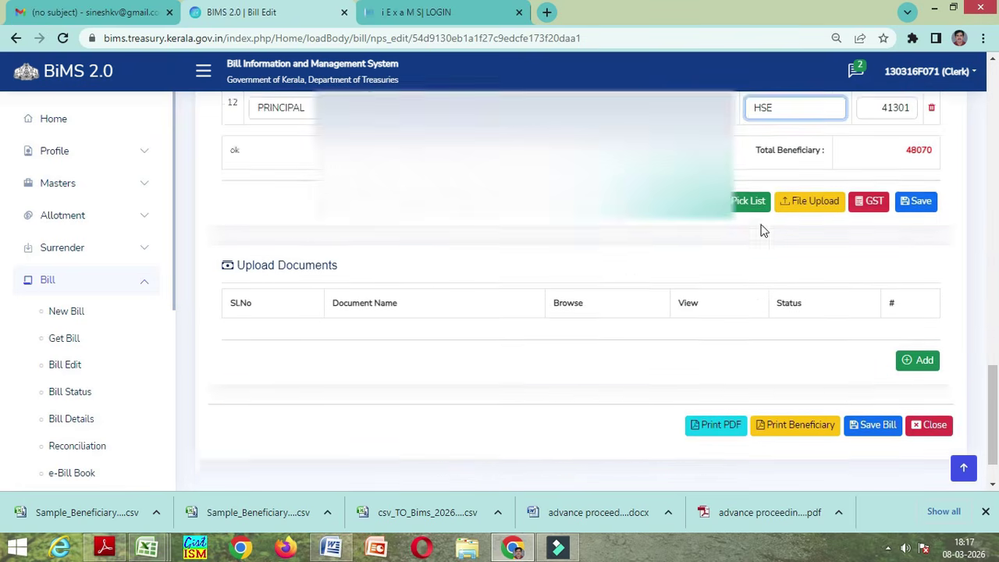
scroll(761, 230, "down", 1)
scroll(723, 214, "up", 1)
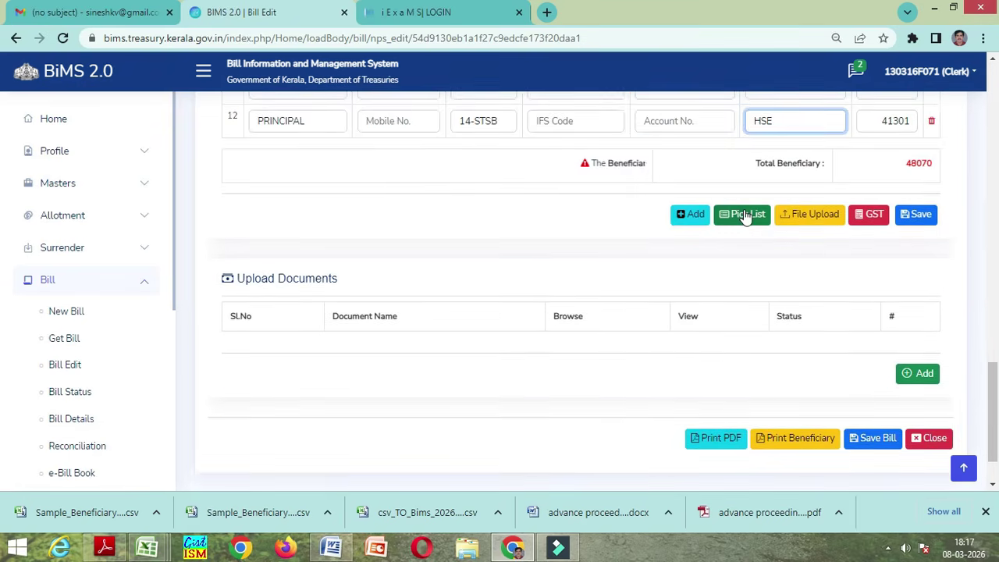
Change the PRINCIPAL row's Credit To account type to 0-Bank Account and go to its empty account number field.
left_click(493, 127)
left_click(492, 142)
left_click(580, 122)
left_click(642, 122)
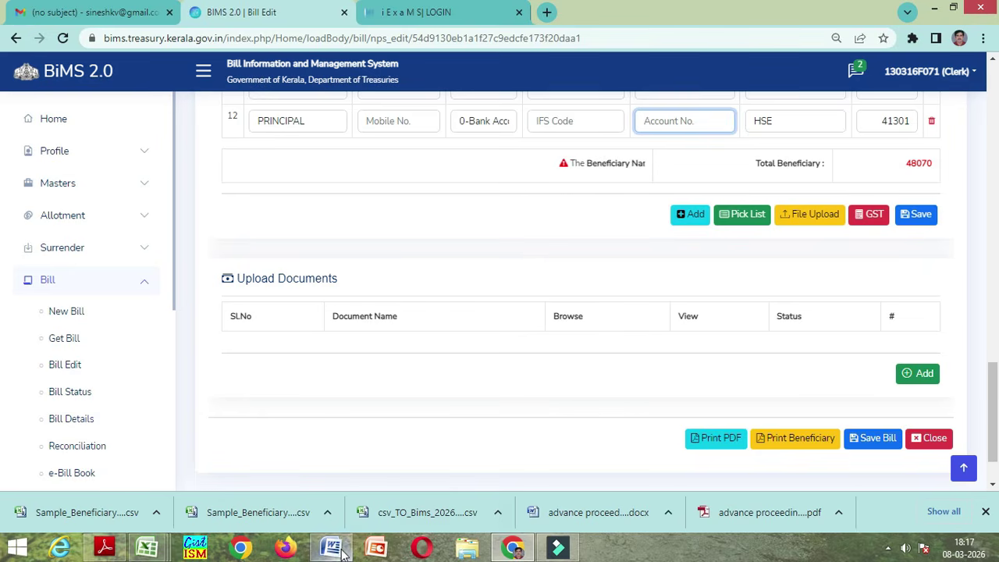
Switch to Microsoft Word and examine the advance proceedings template, including its wording on beneficiary and STSB/Principal transfers.
key("alt+Tab")
scroll(419, 396, "up", 2)
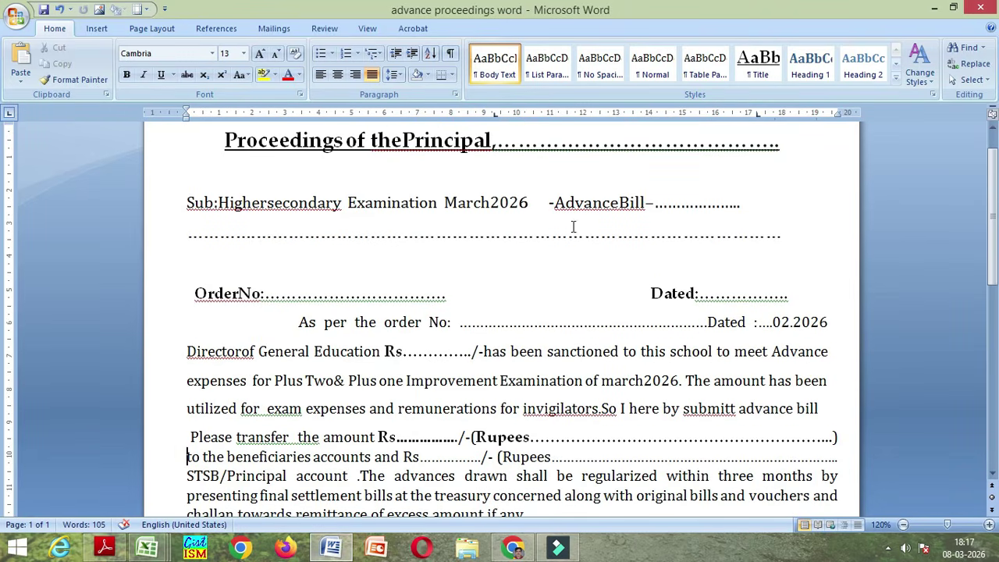
scroll(471, 331, "down", 1)
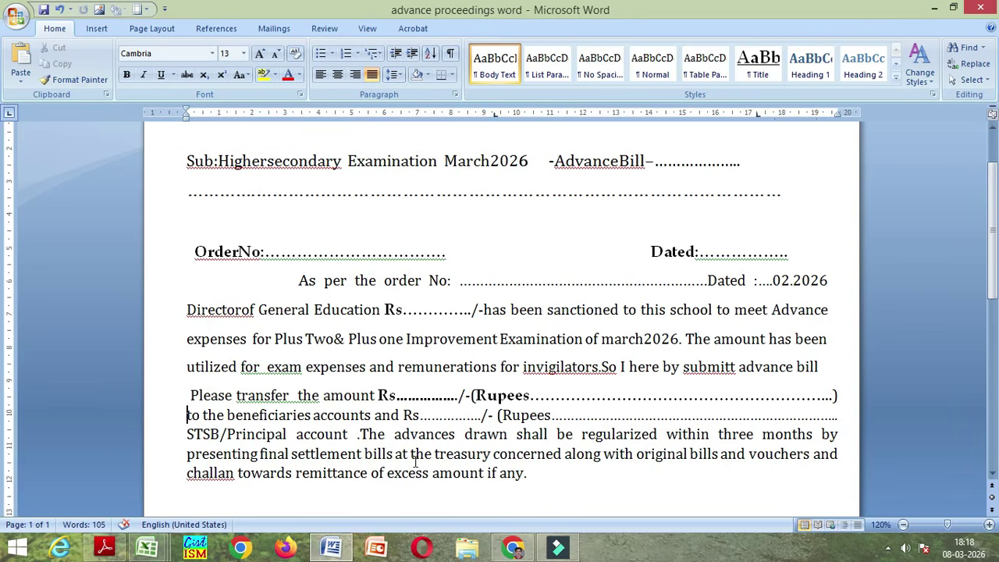
scroll(502, 398, "up", 1)
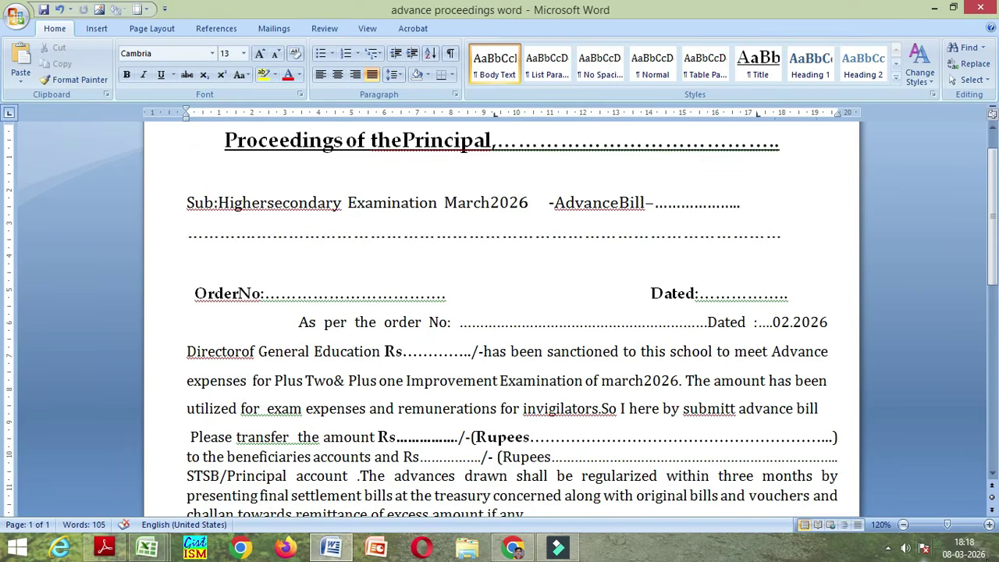
left_click(887, 553)
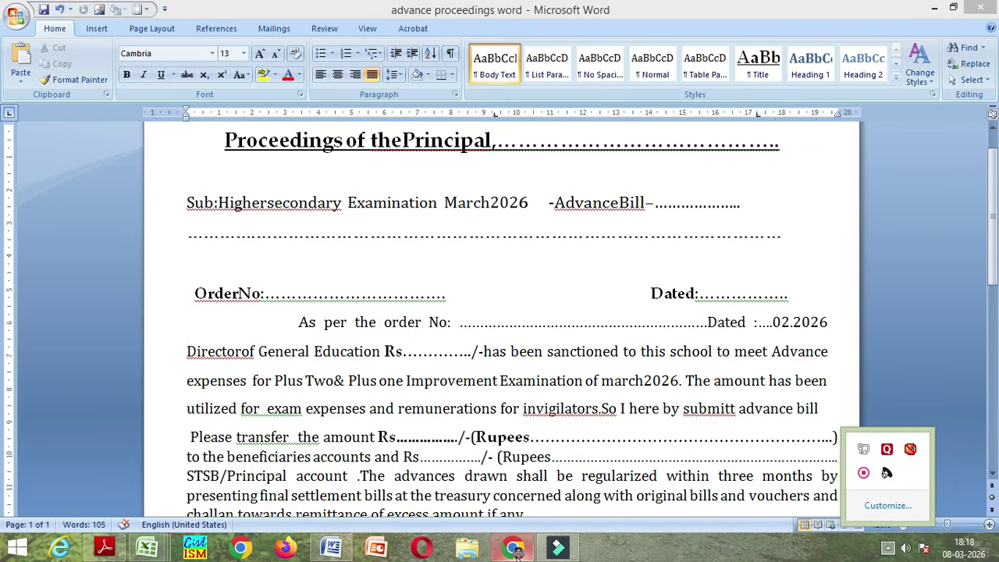
mouse_move(515, 551)
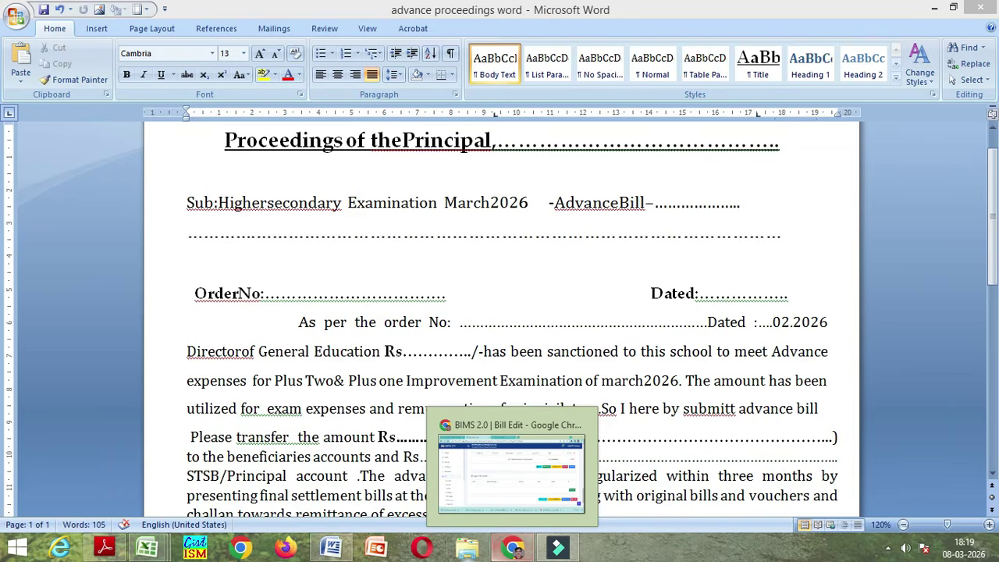
left_click(887, 552)
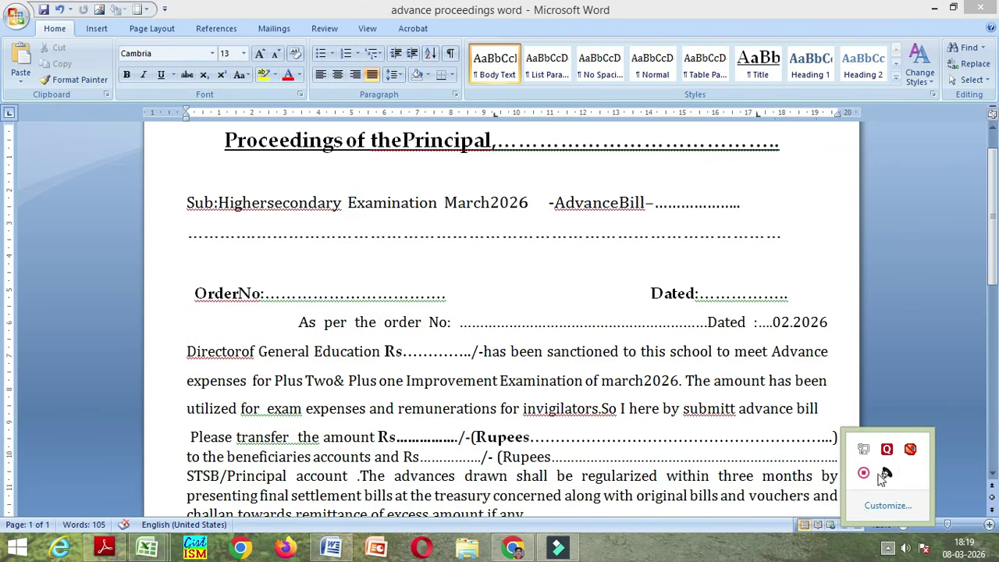